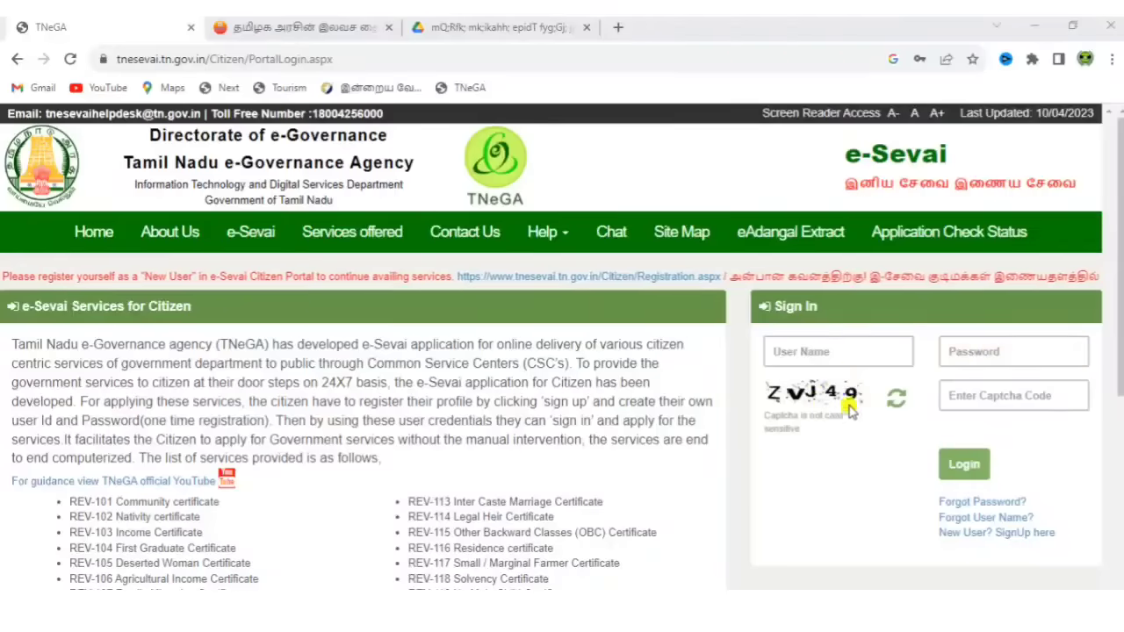
- Log in with the captcha and open the Social Welfare department's service list
click(1018, 396)
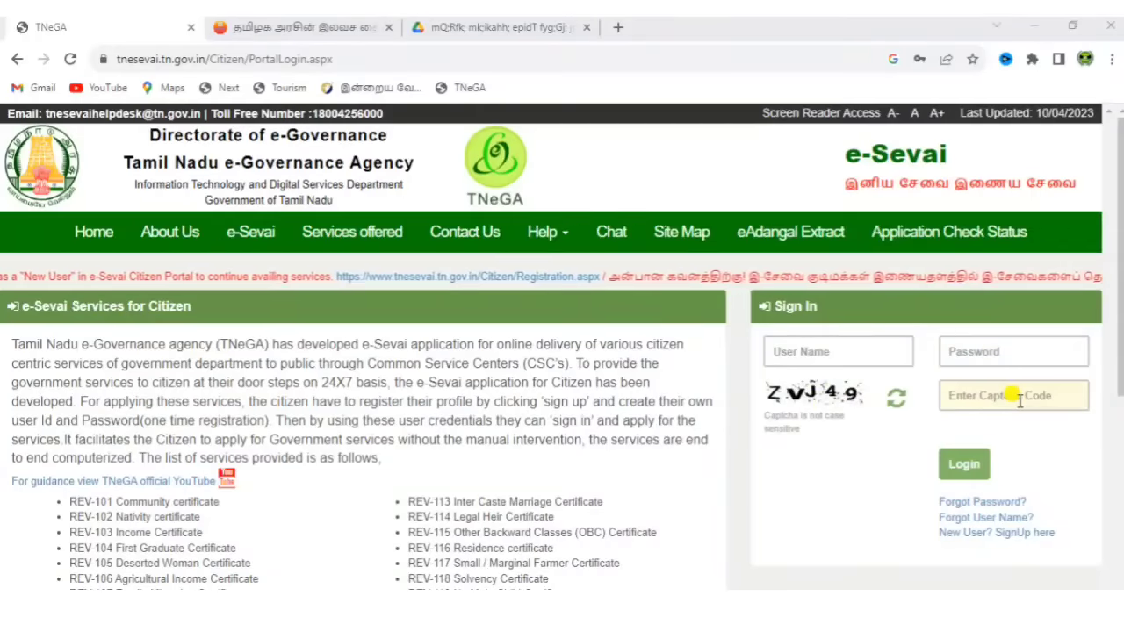
click(978, 471)
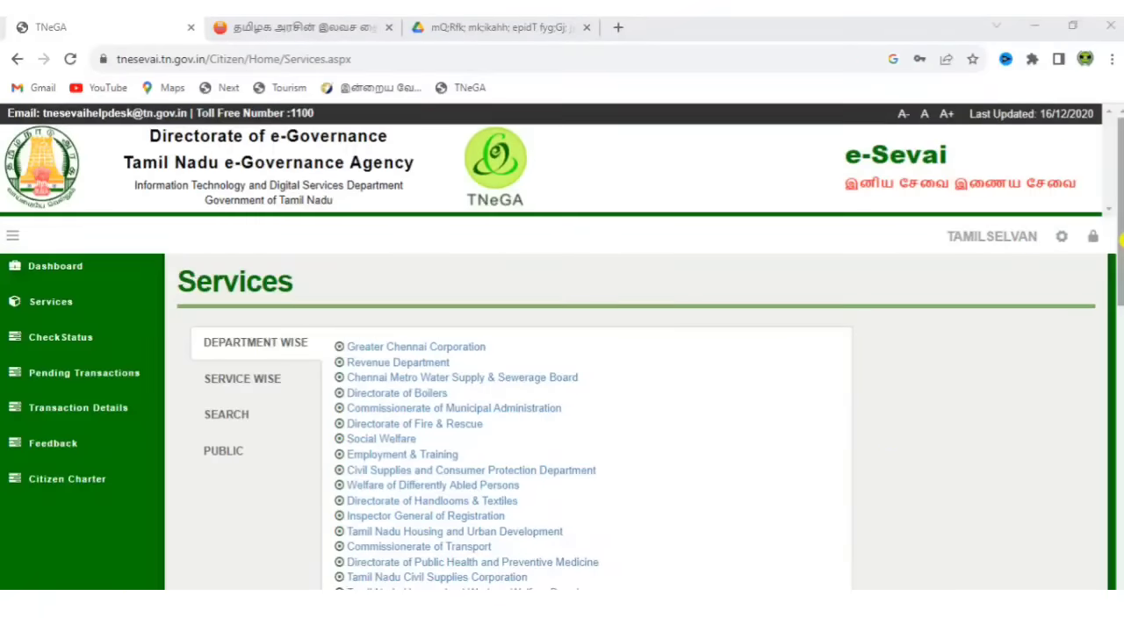
drag(1121, 237, 1117, 305)
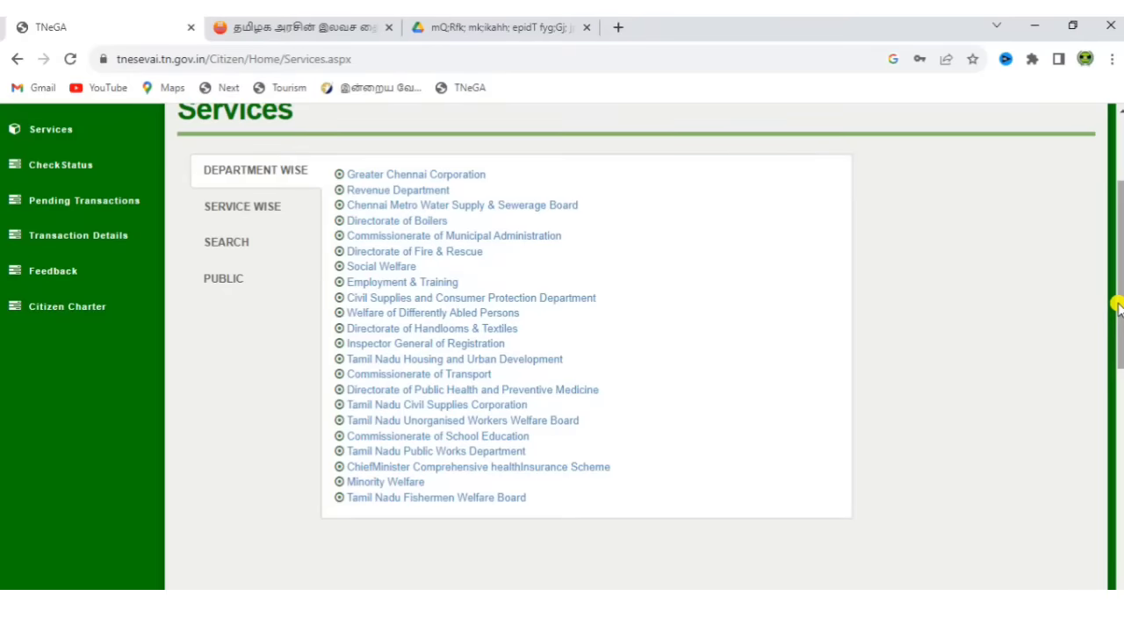
drag(1119, 312, 1119, 281)
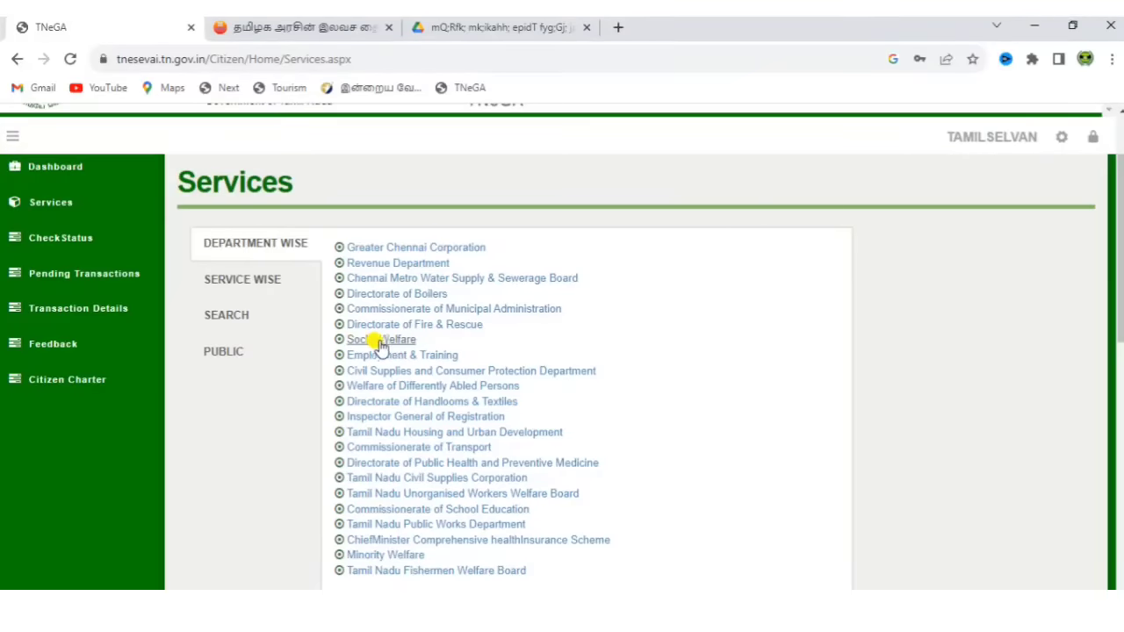
click(389, 343)
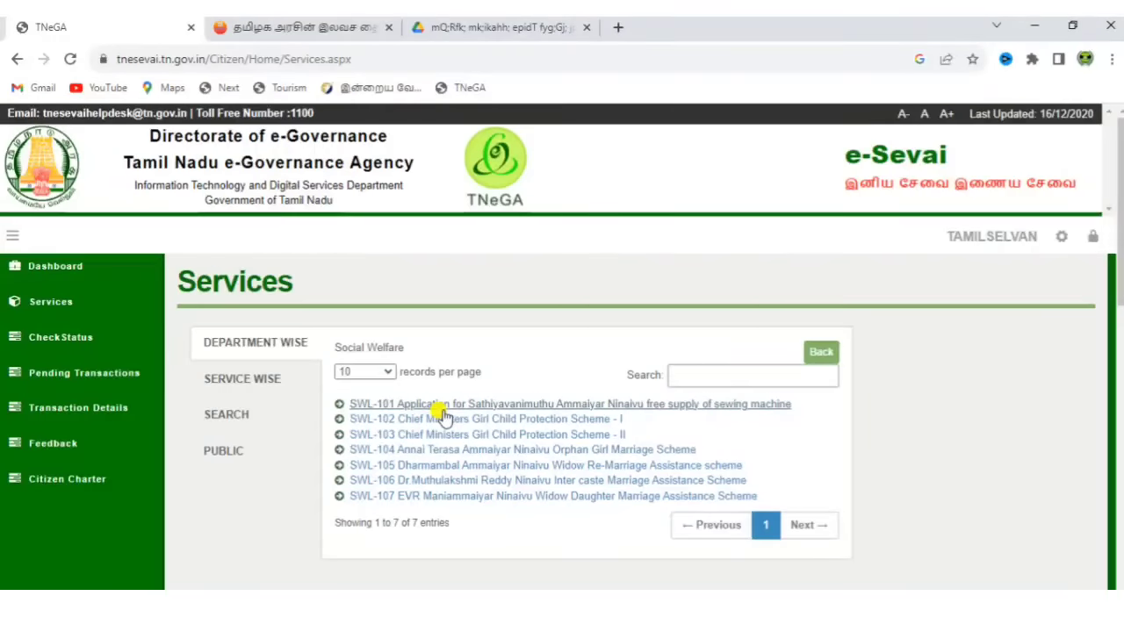
- Open SWL-101, maximize its window and proceed past the service details page
click(441, 408)
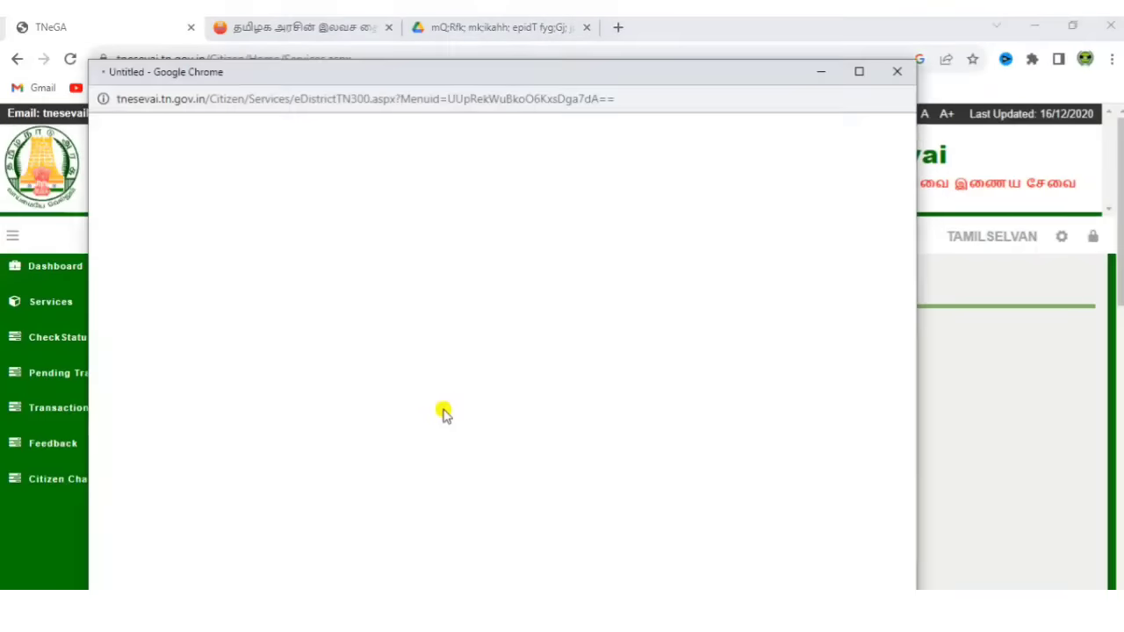
click(859, 71)
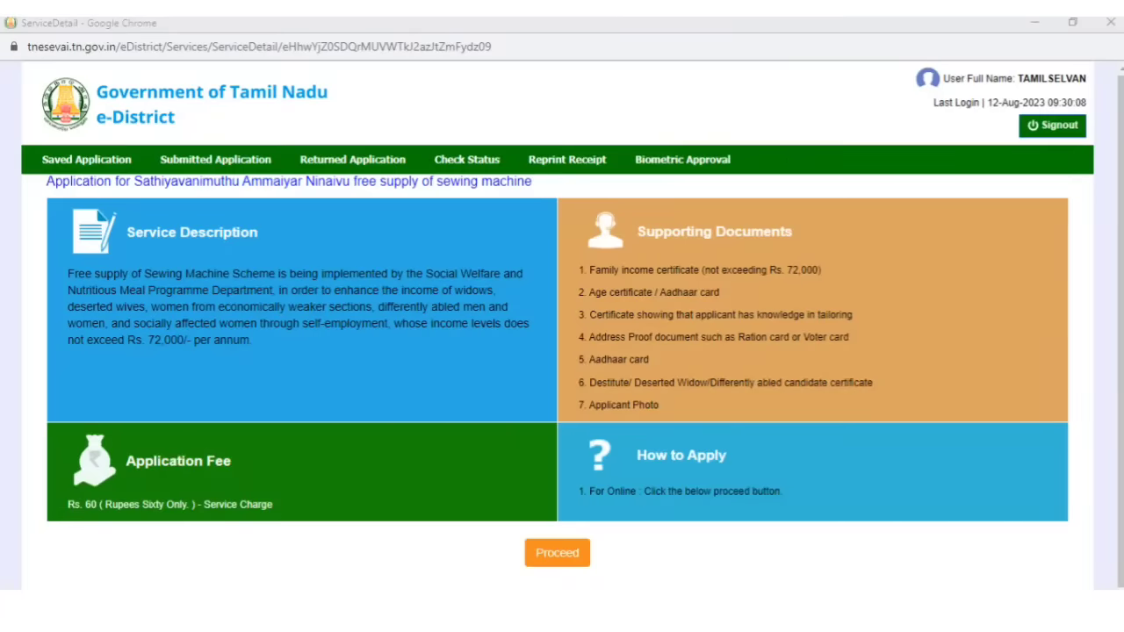
click(557, 562)
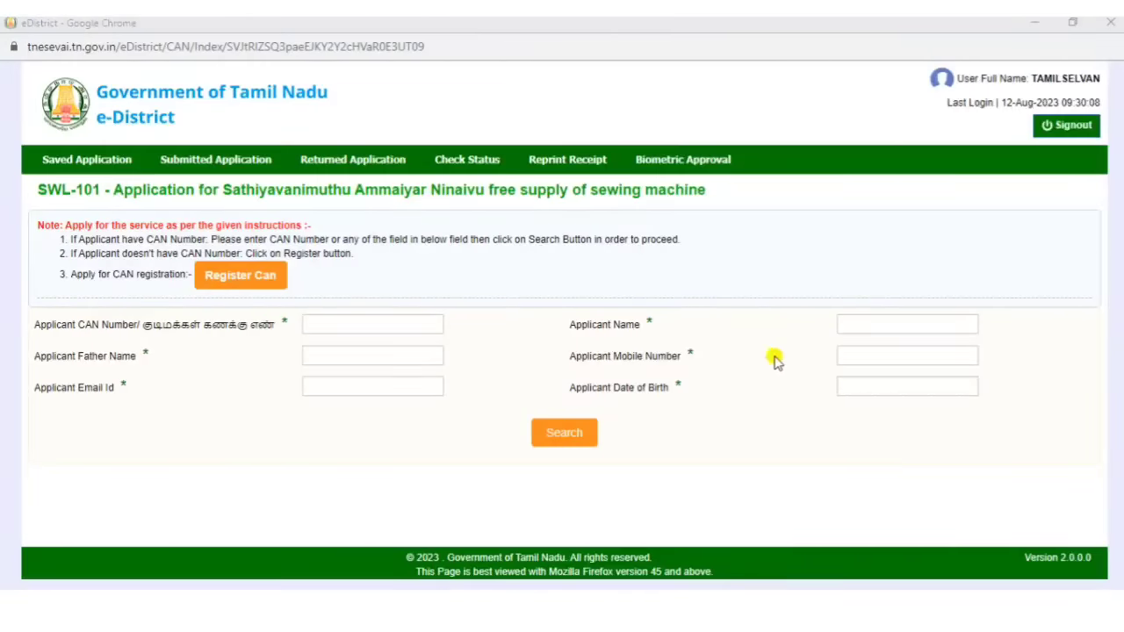
- Skip the applicant name and mobile search fields and start a new CAN registration
click(853, 325)
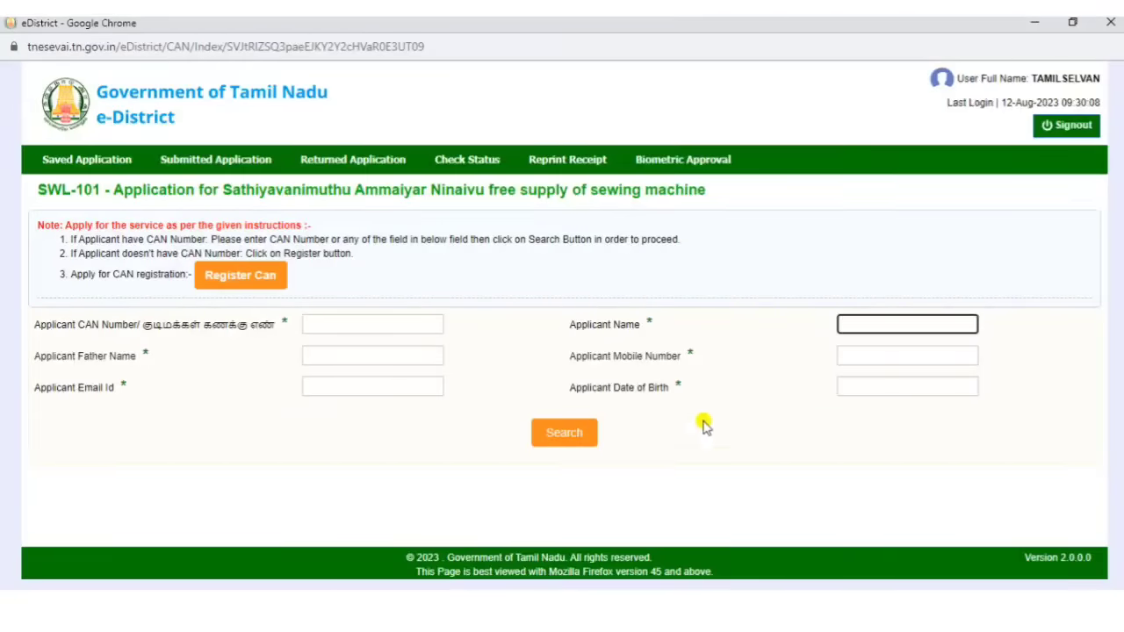
click(884, 356)
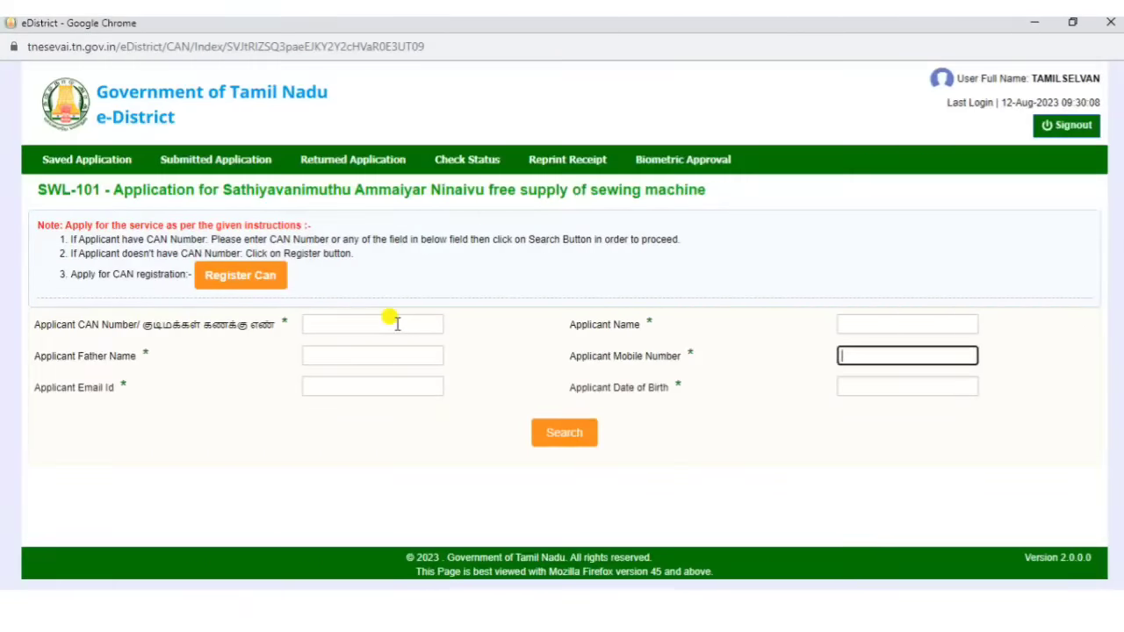
click(241, 282)
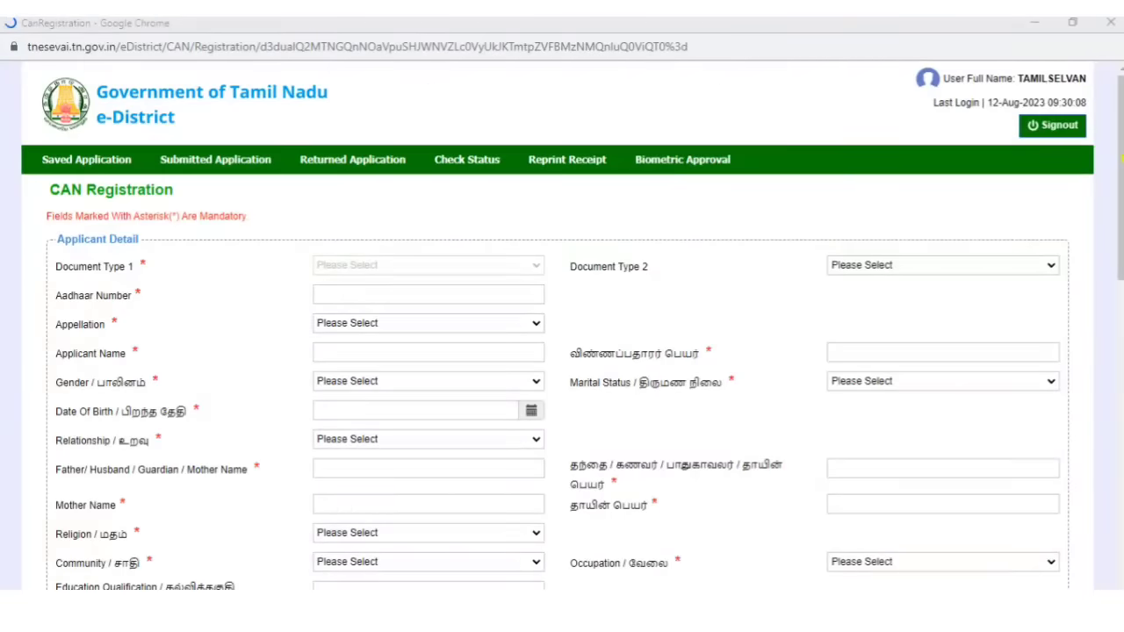
- Set the applicant's appellation to Tmt. on the CAN registration form
drag(1121, 167, 1122, 205)
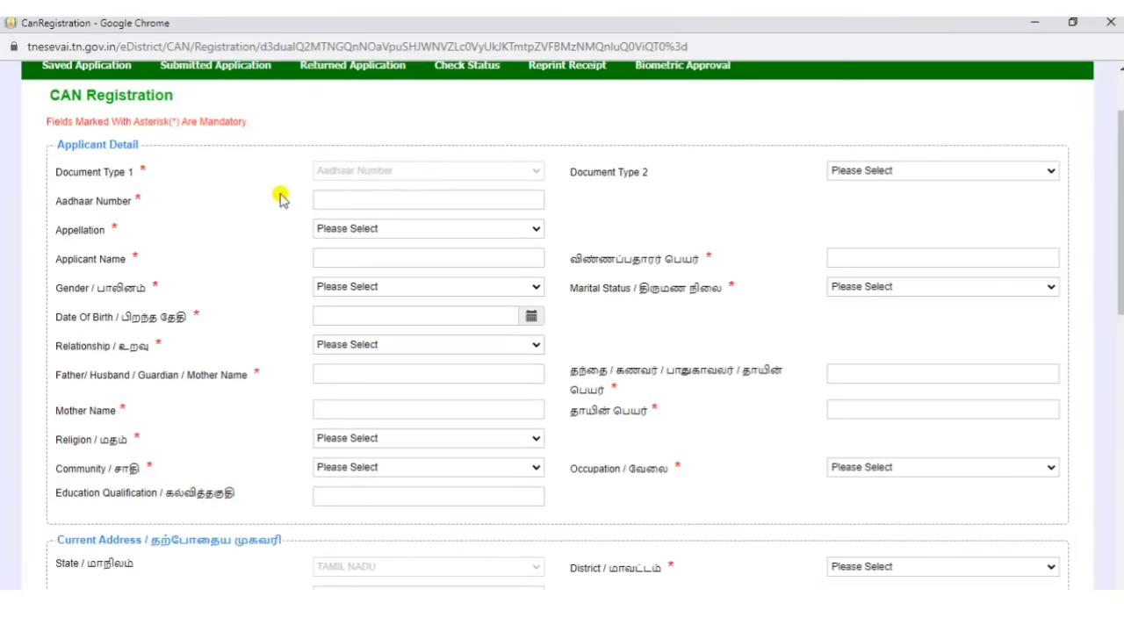
click(349, 201)
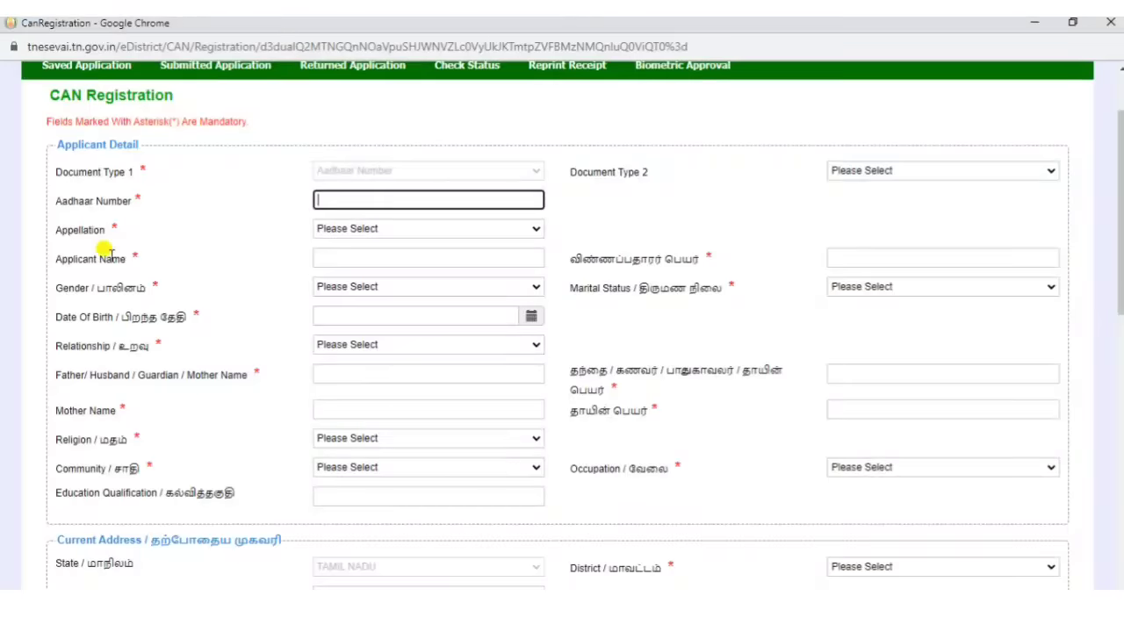
click(345, 230)
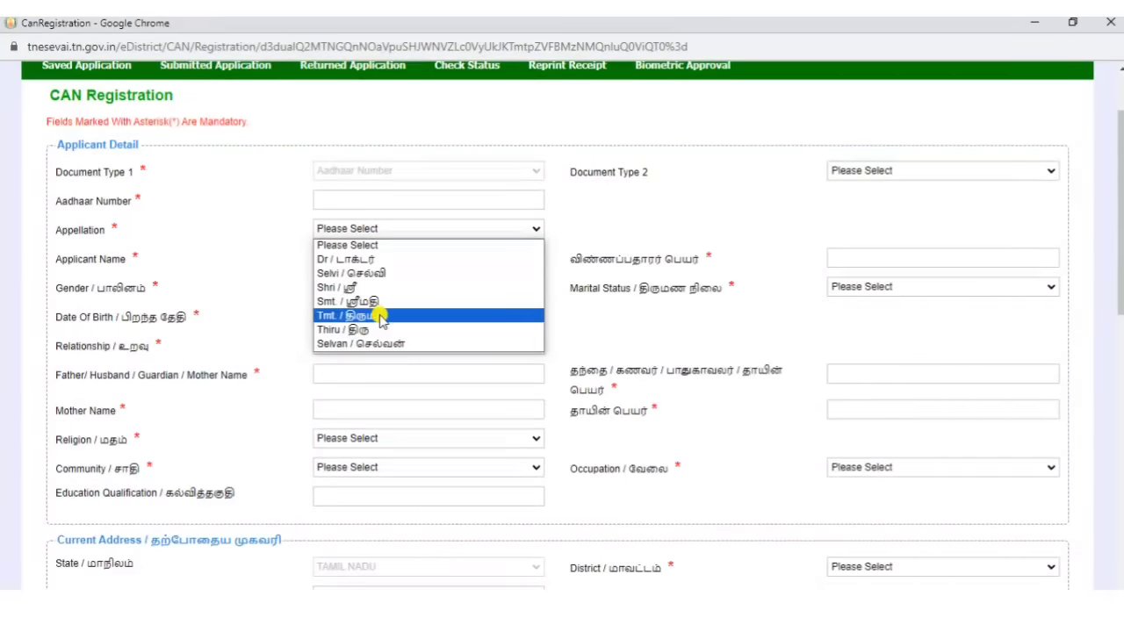
key(Escape)
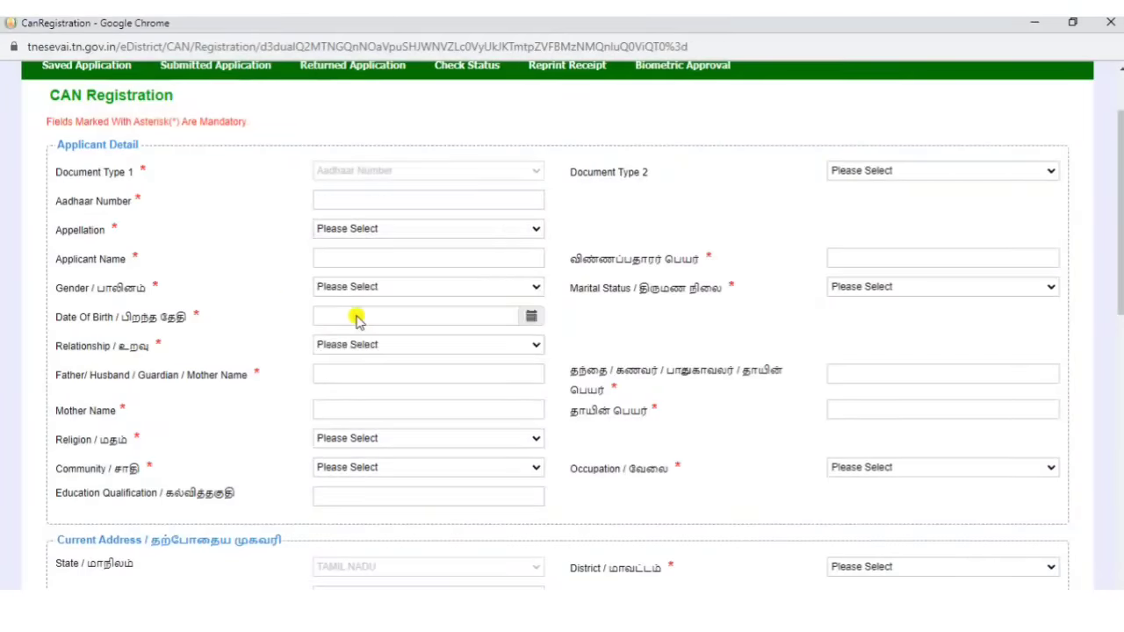
scroll(381, 233, down, 2)
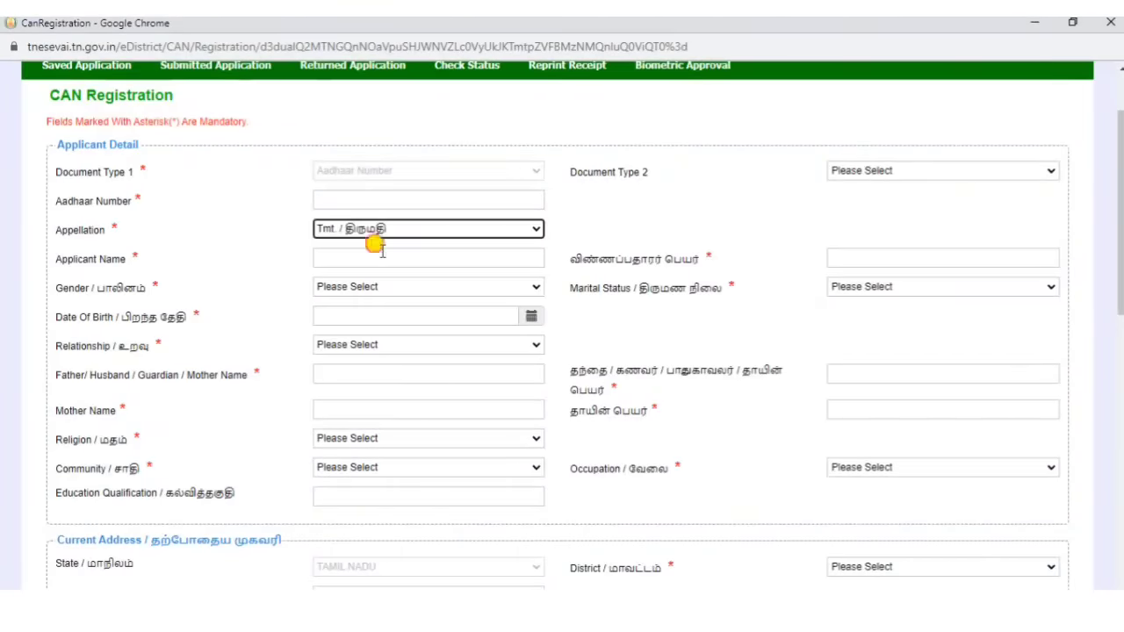
click(376, 250)
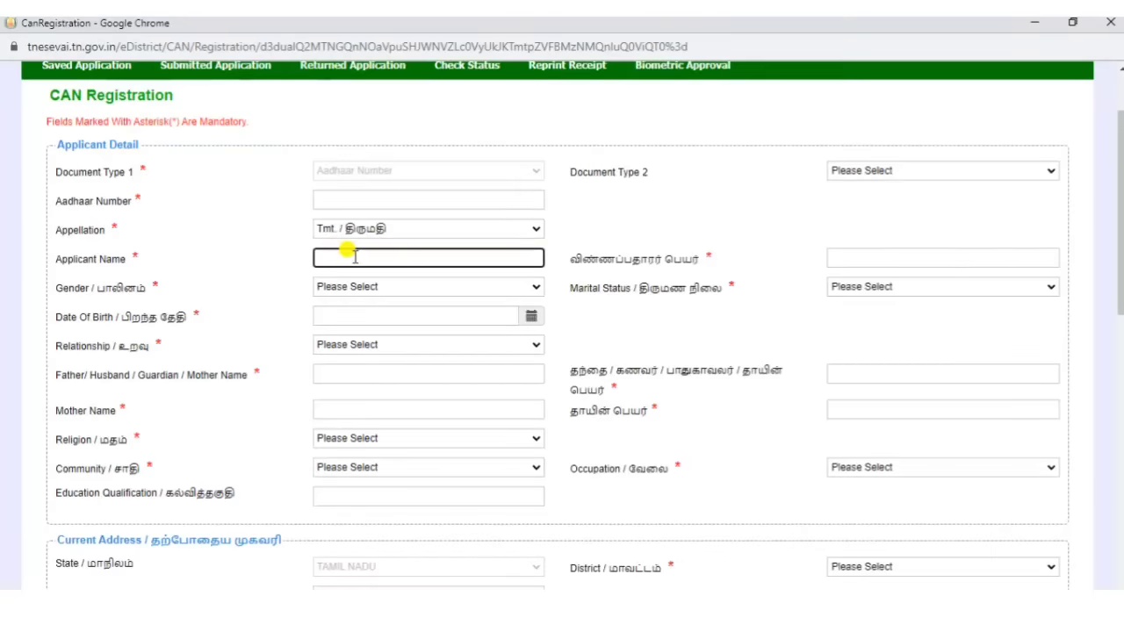
- Set gender to Female and marital status to Married
click(911, 254)
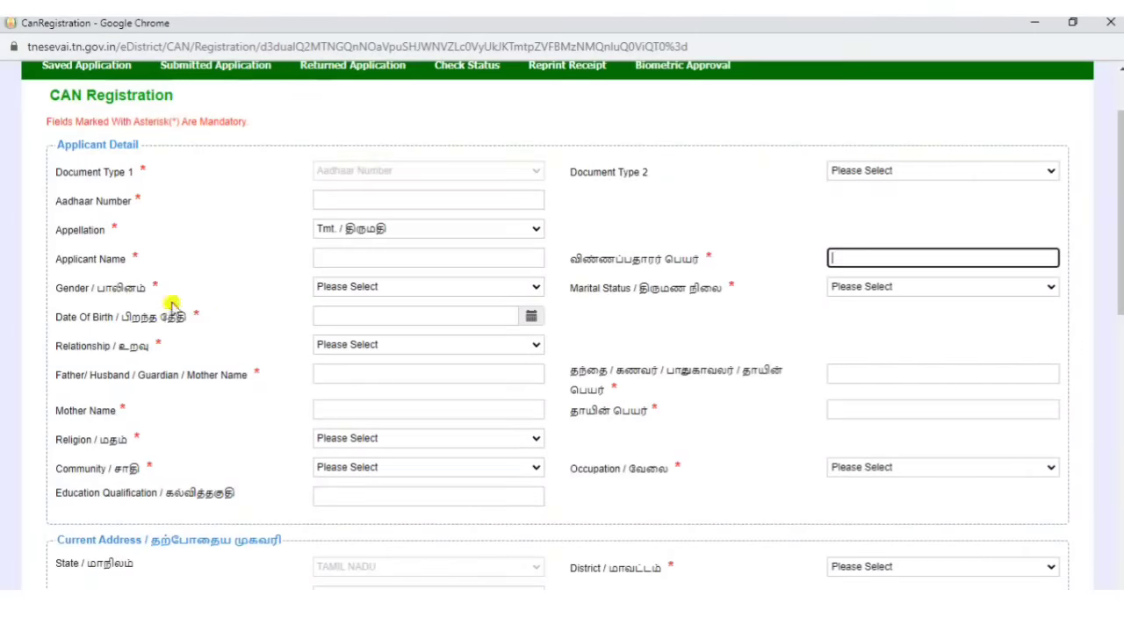
click(439, 286)
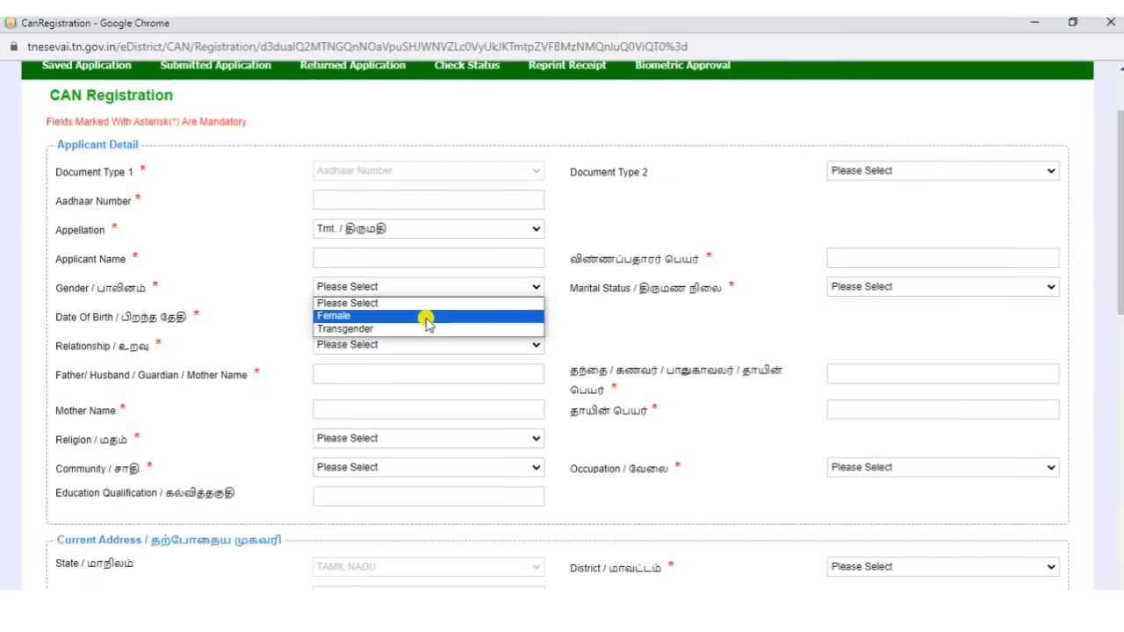
click(426, 322)
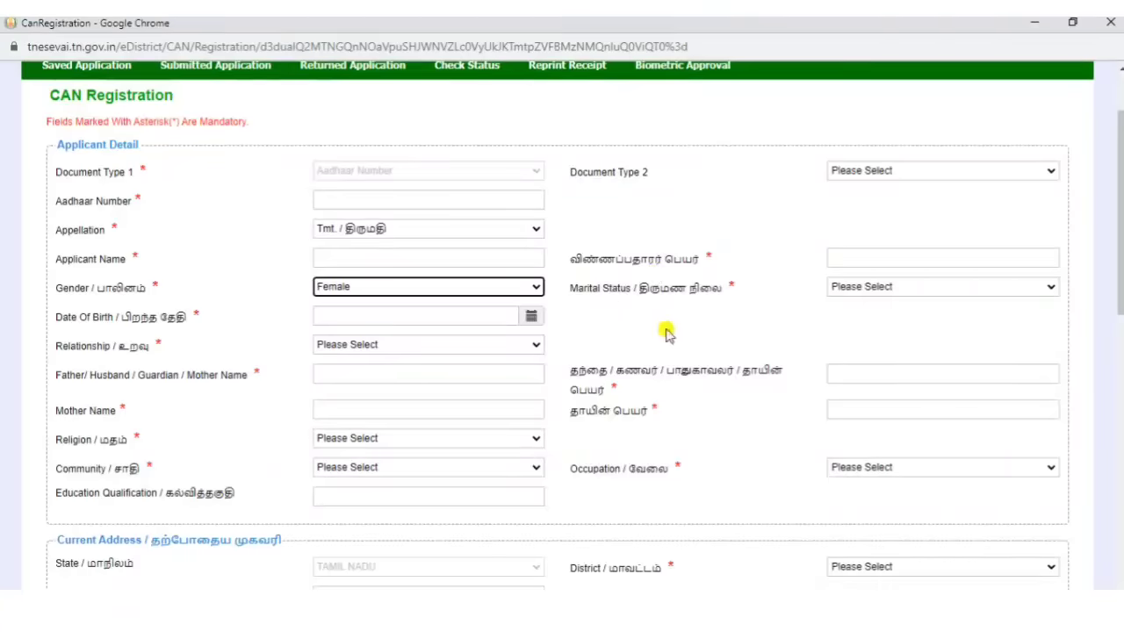
click(917, 288)
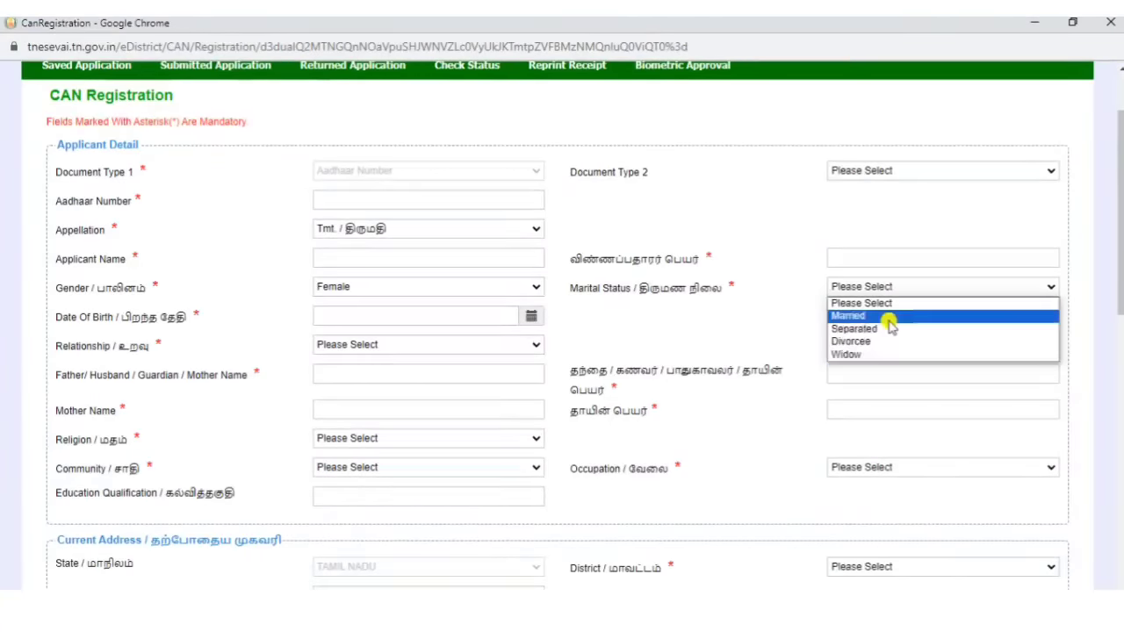
click(890, 318)
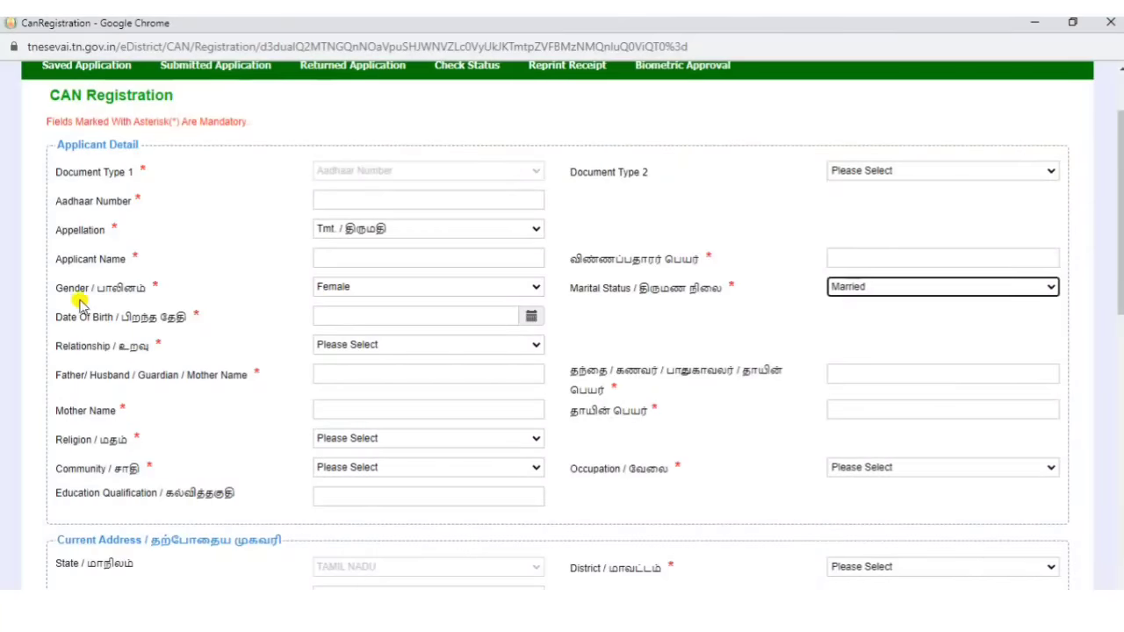
- Set the relationship to Husband and step through the husband and mother name fields
click(531, 318)
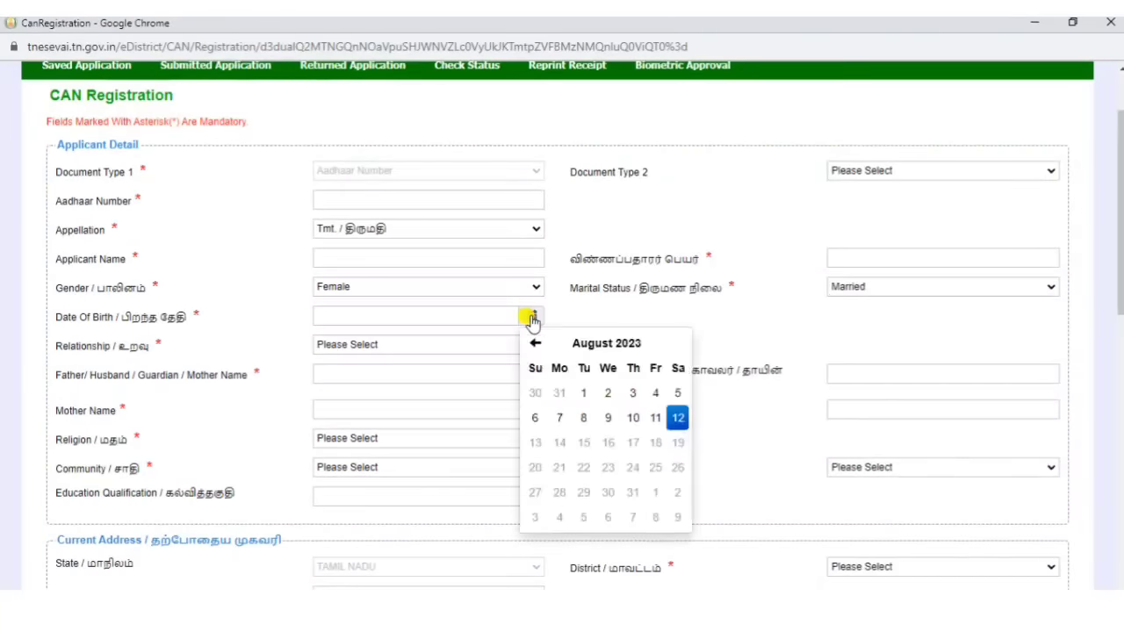
click(736, 333)
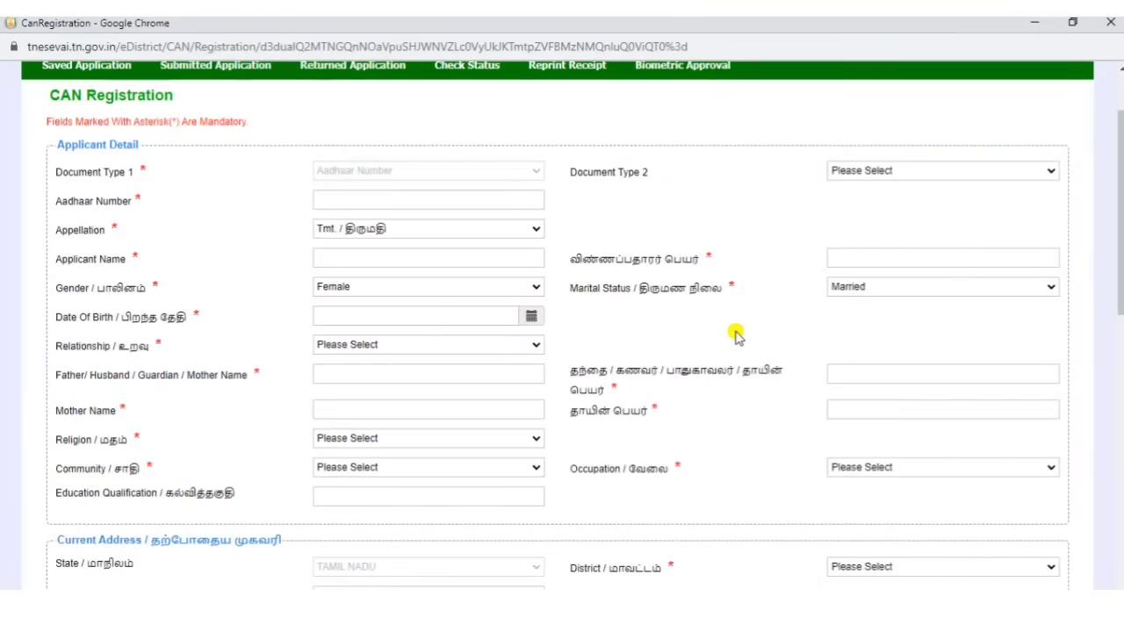
click(367, 345)
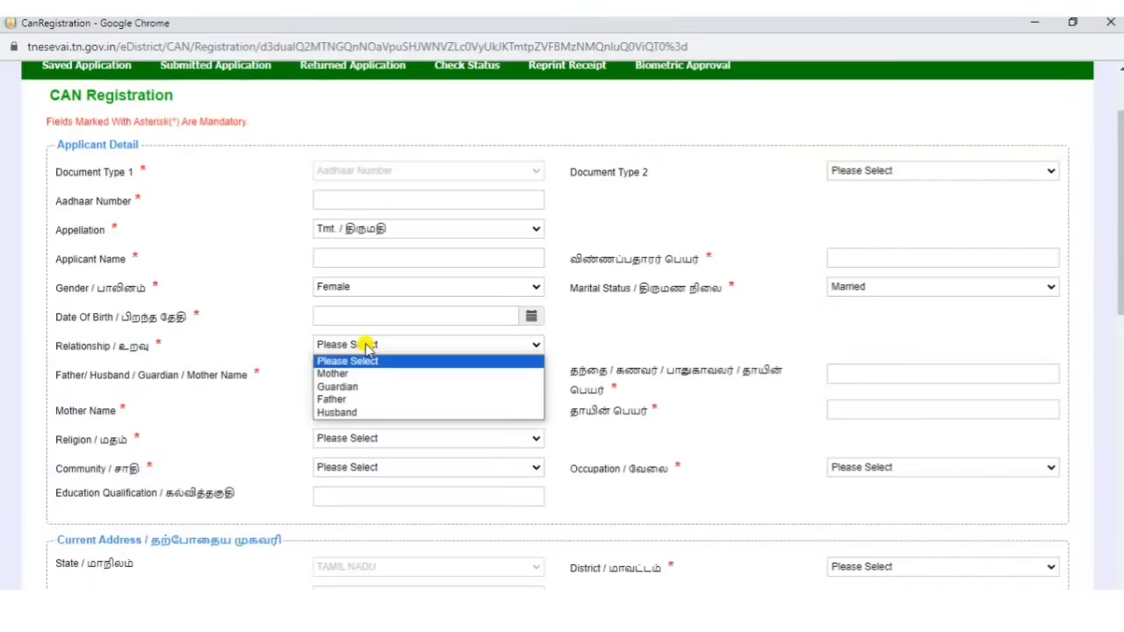
click(363, 412)
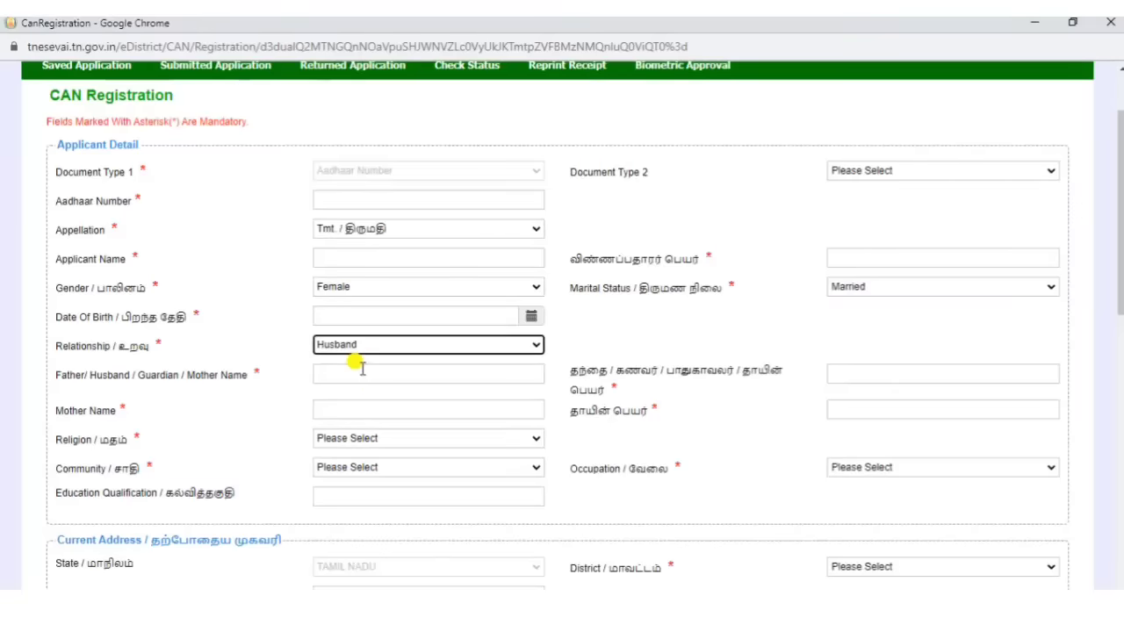
click(362, 370)
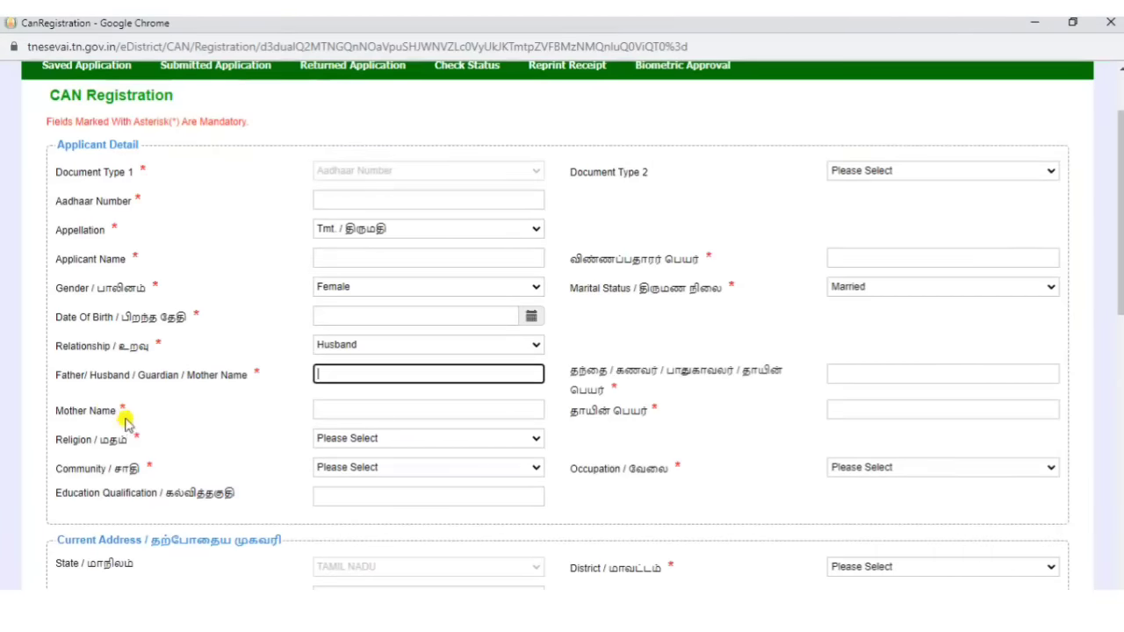
click(416, 410)
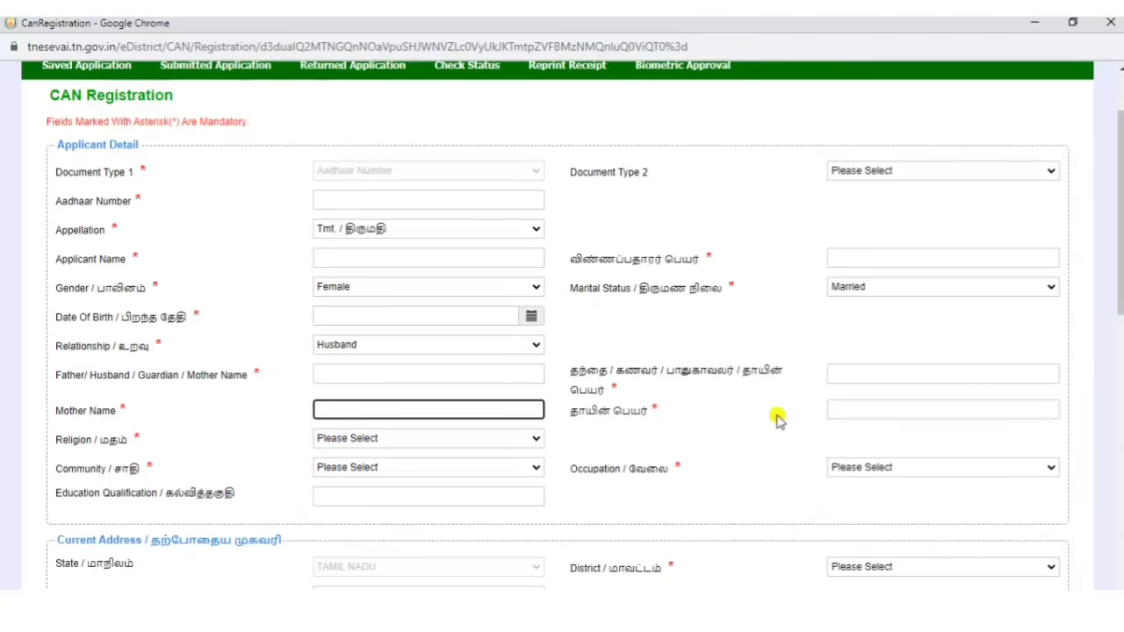
click(830, 409)
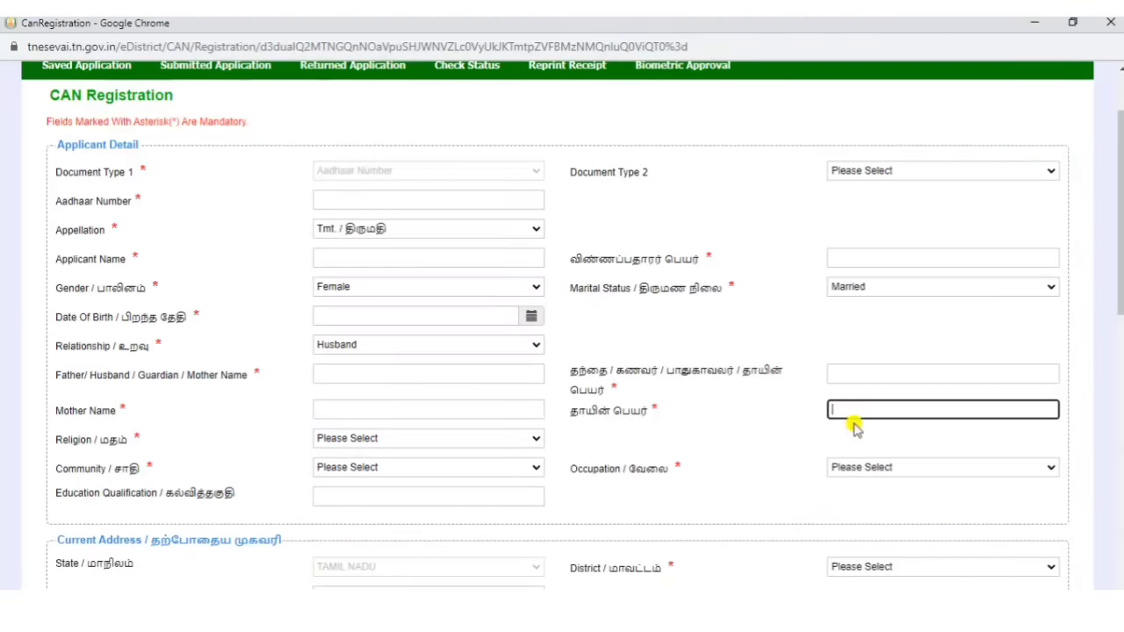
click(771, 438)
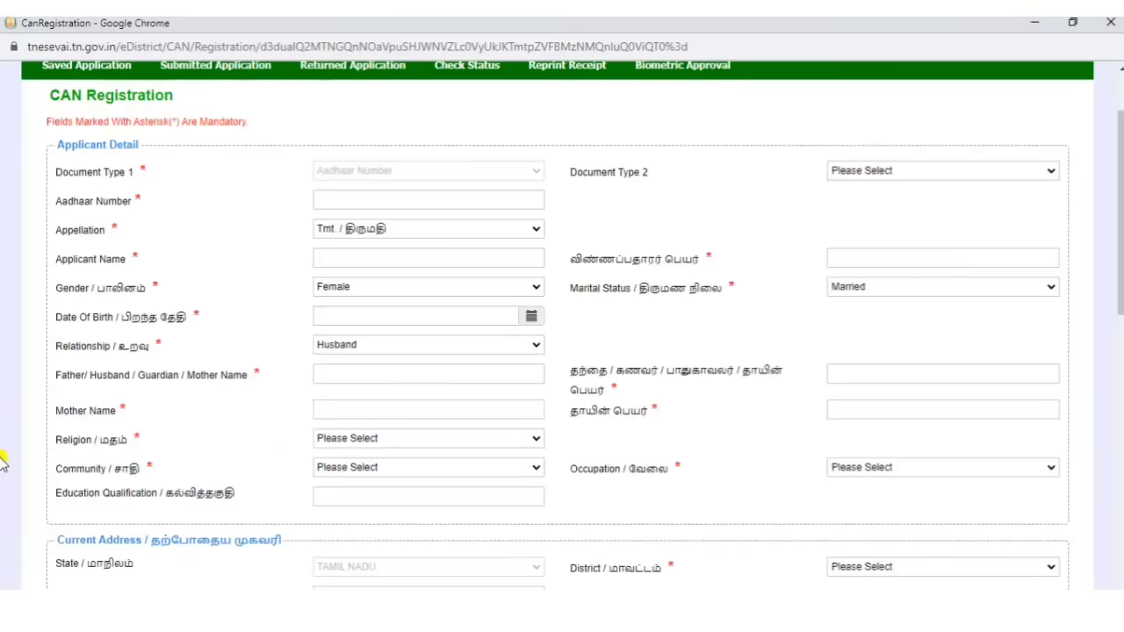
- Set religion to Hindu and community to BC, leaving occupation unset
click(353, 444)
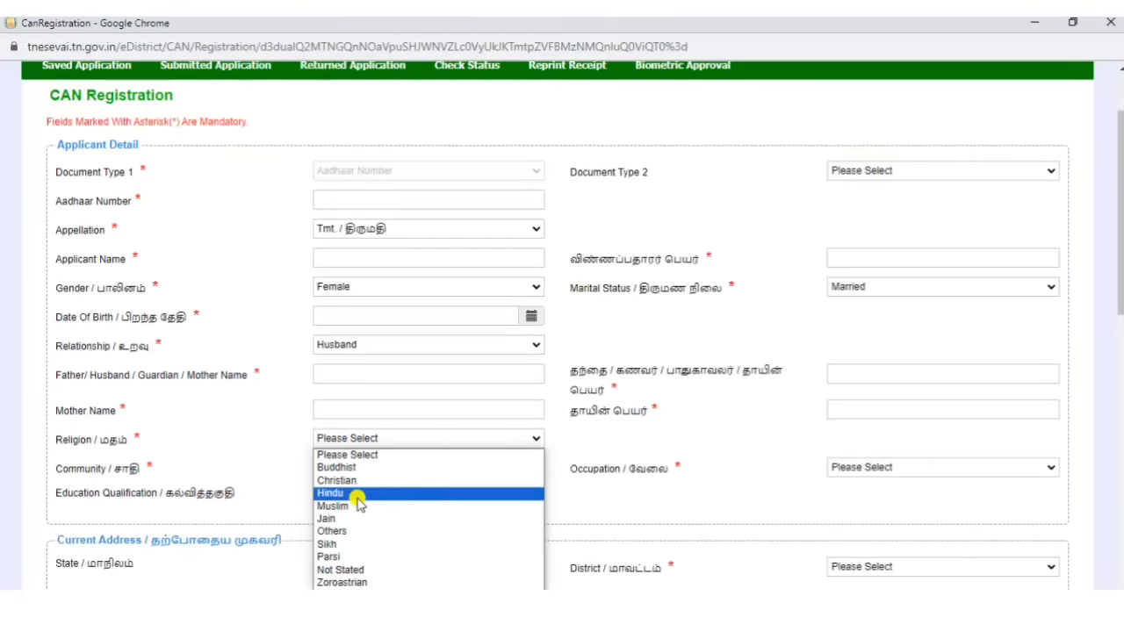
click(351, 493)
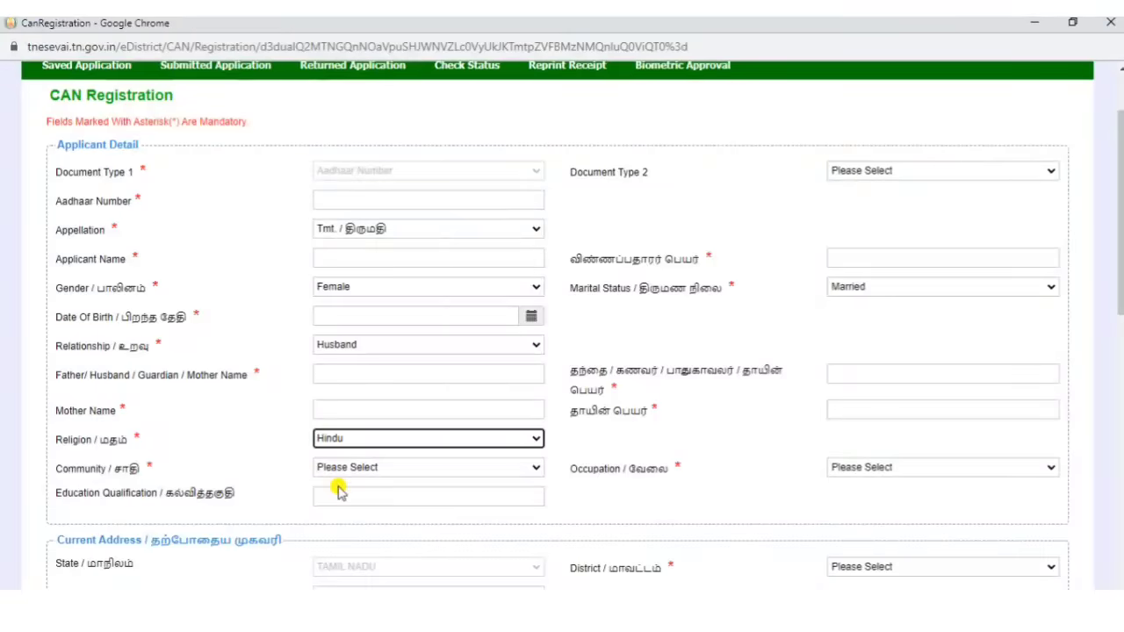
click(350, 469)
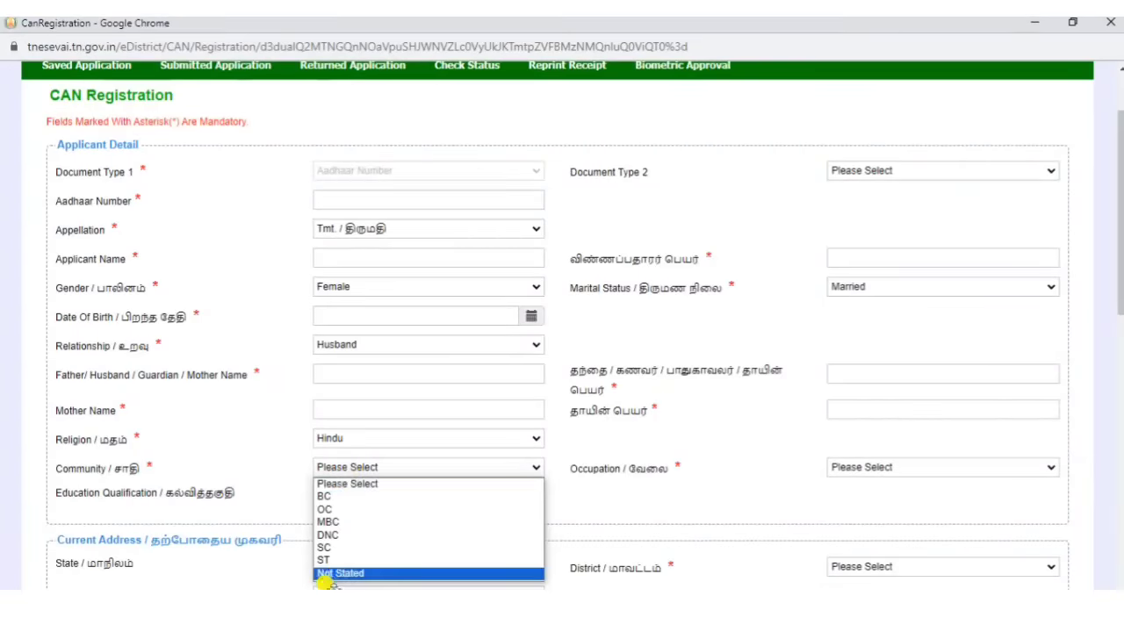
click(348, 498)
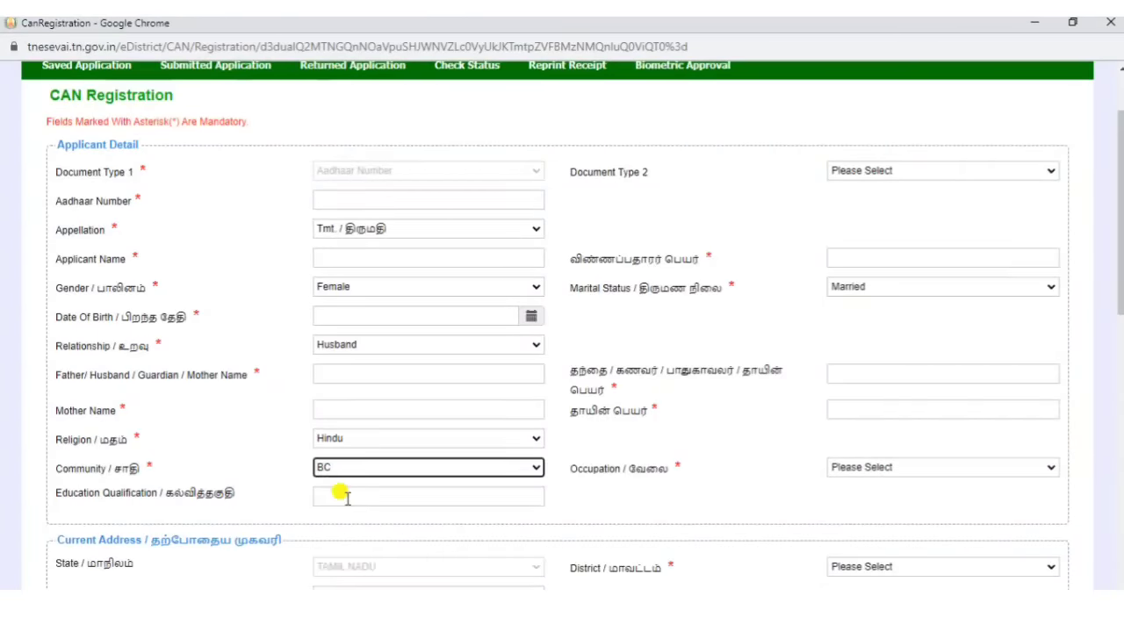
click(864, 469)
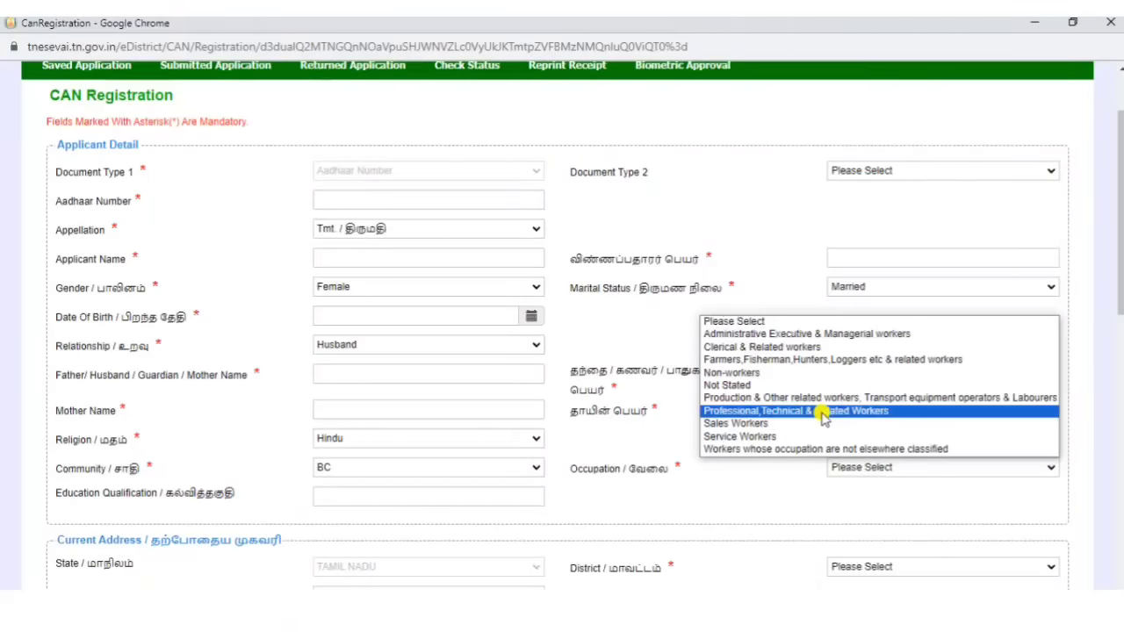
click(765, 489)
scroll(1121, 251, down, 1)
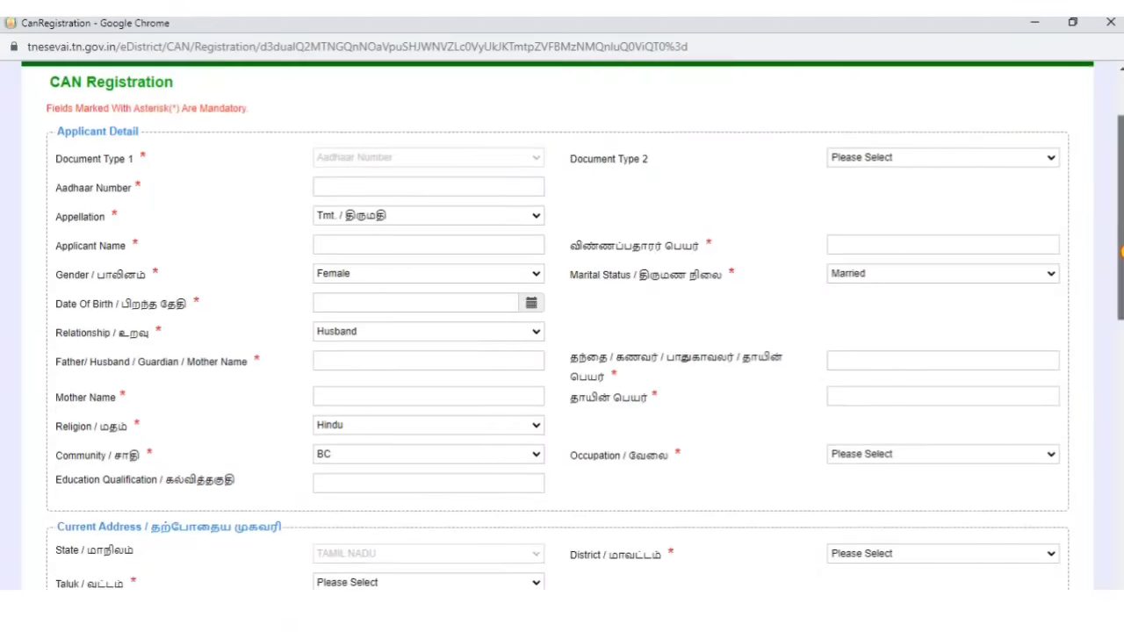
scroll(1122, 252, down, 3)
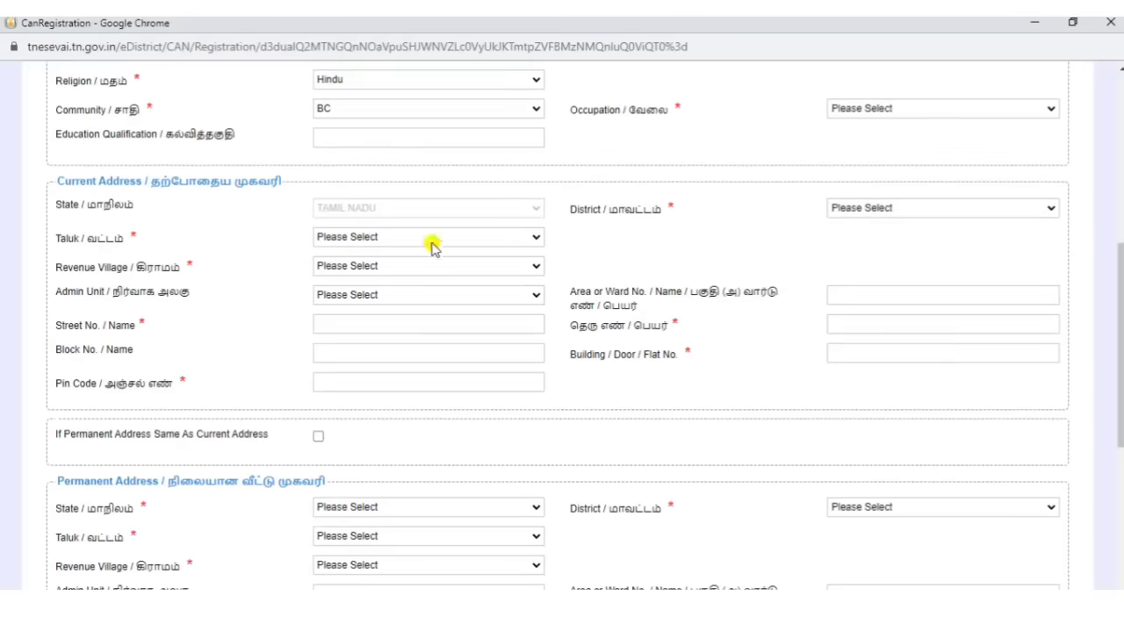
click(373, 145)
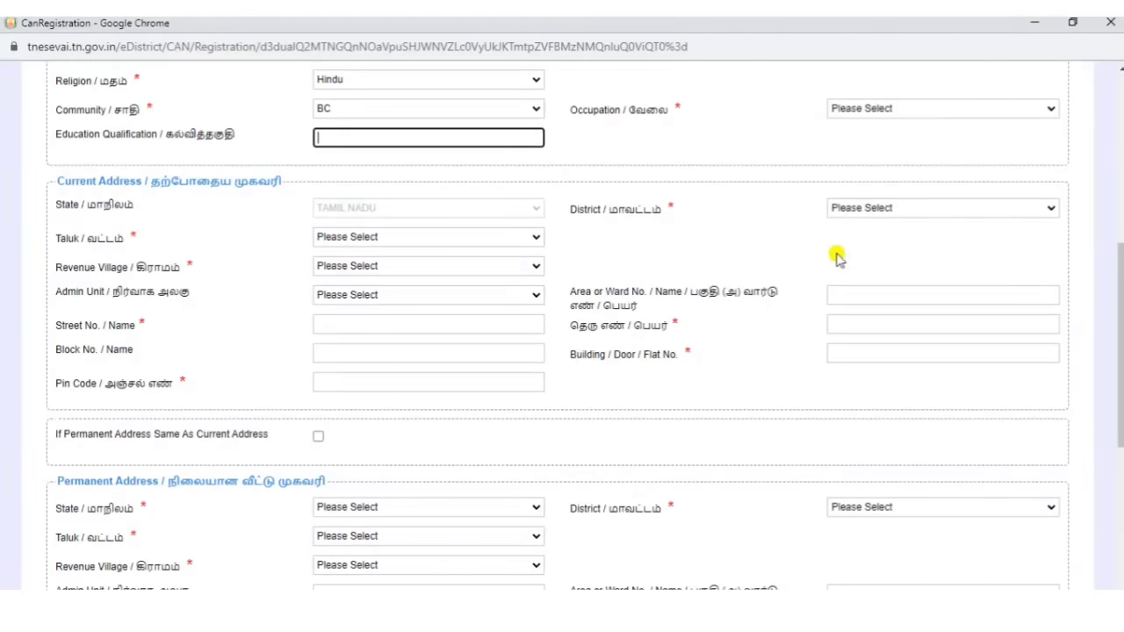
click(889, 220)
click(889, 219)
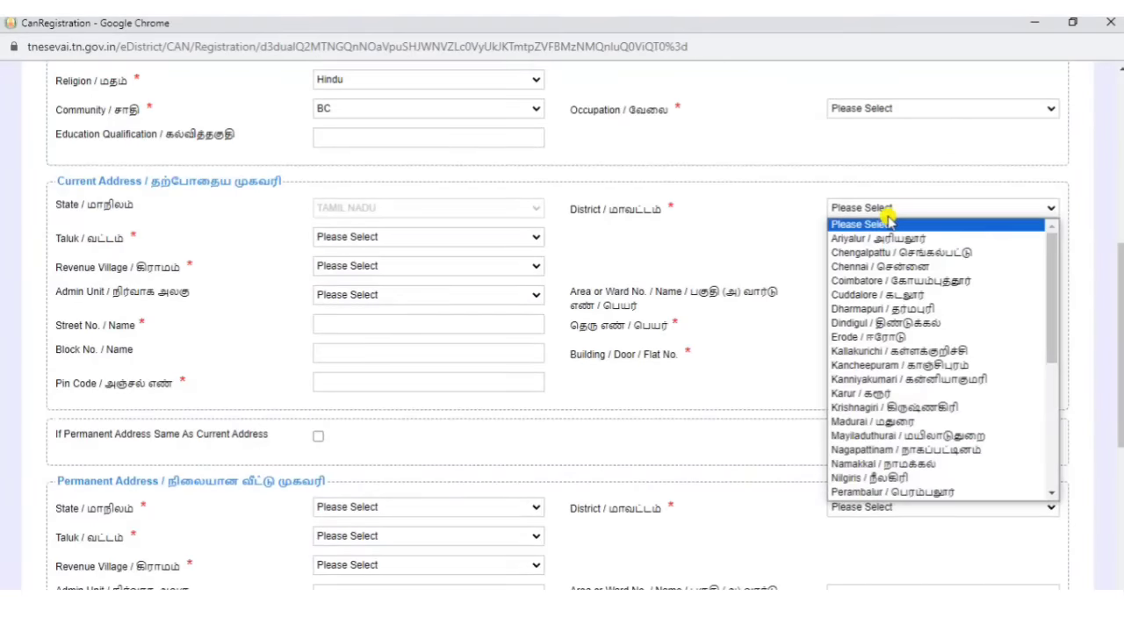
click(693, 230)
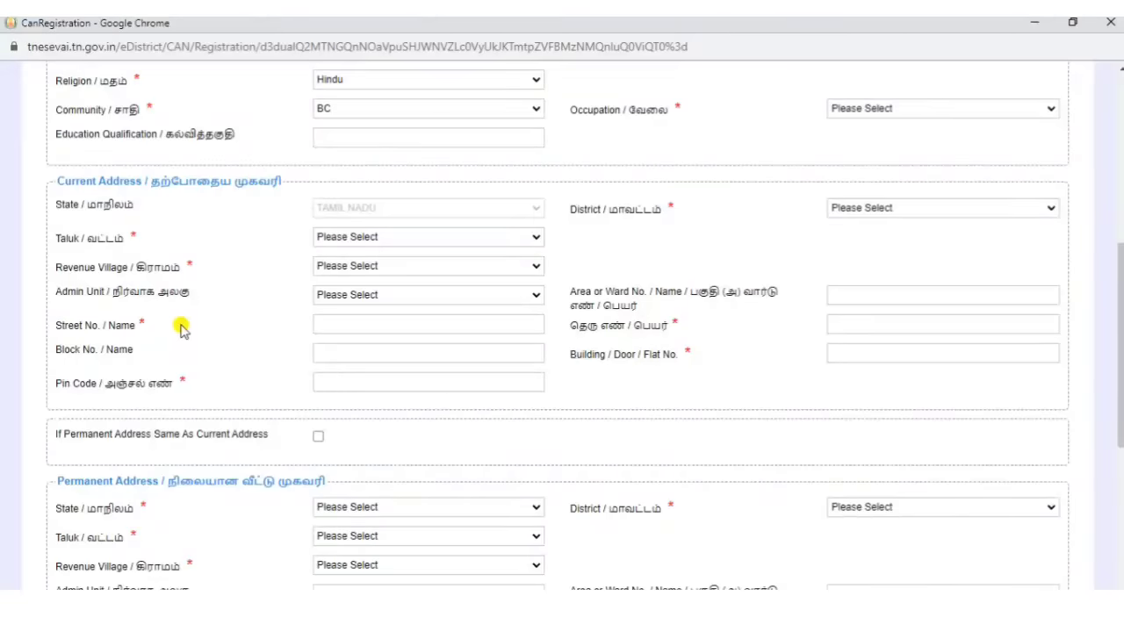
click(360, 330)
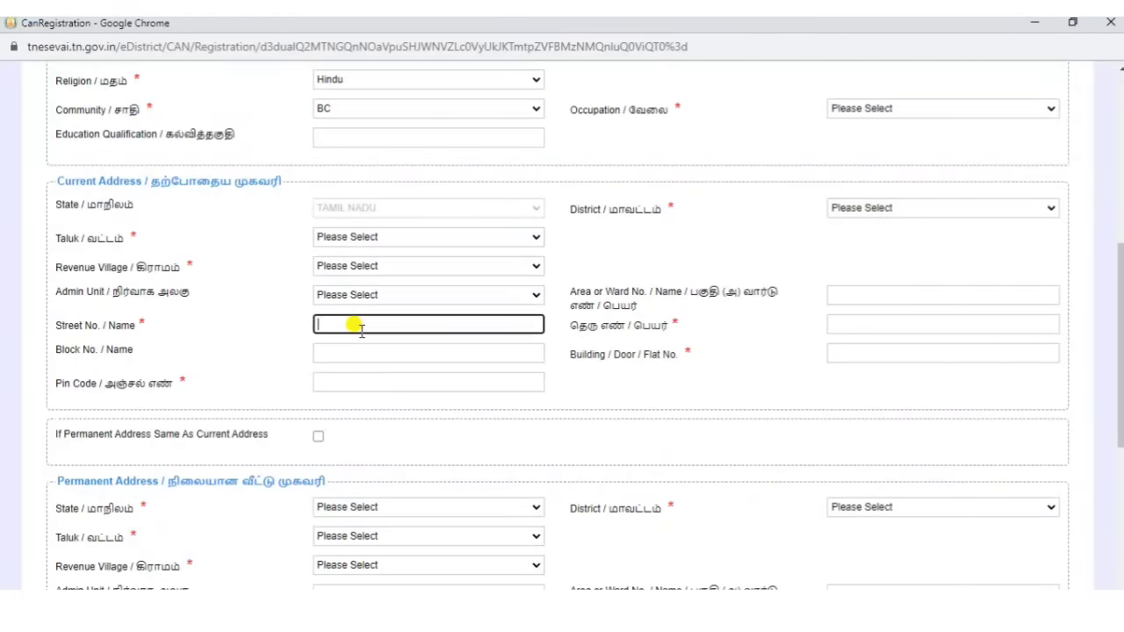
click(904, 332)
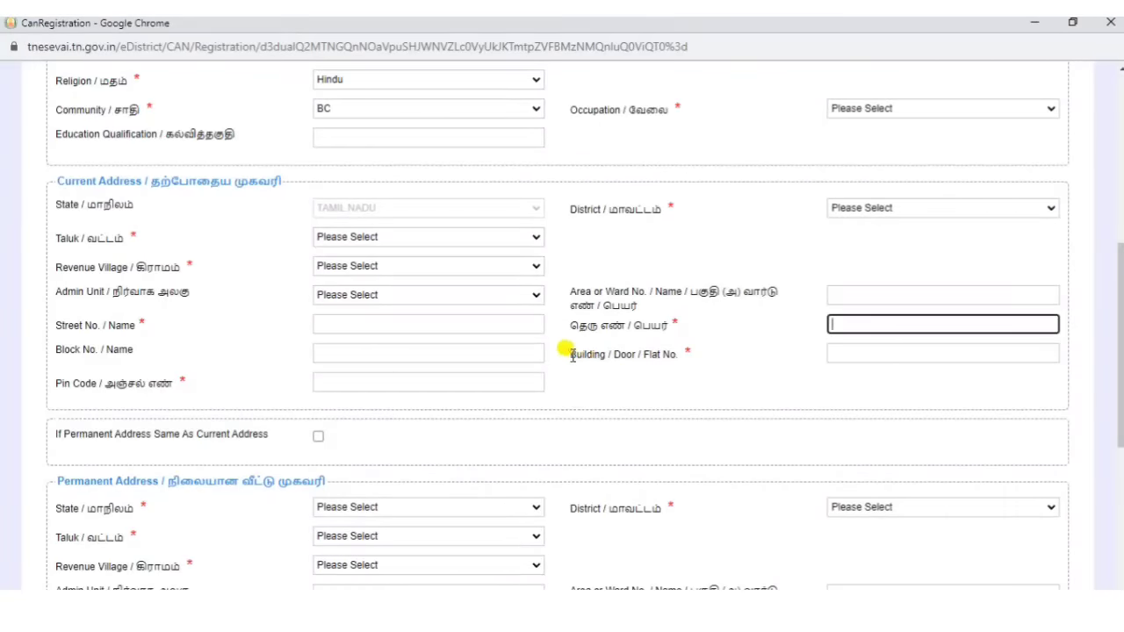
click(845, 354)
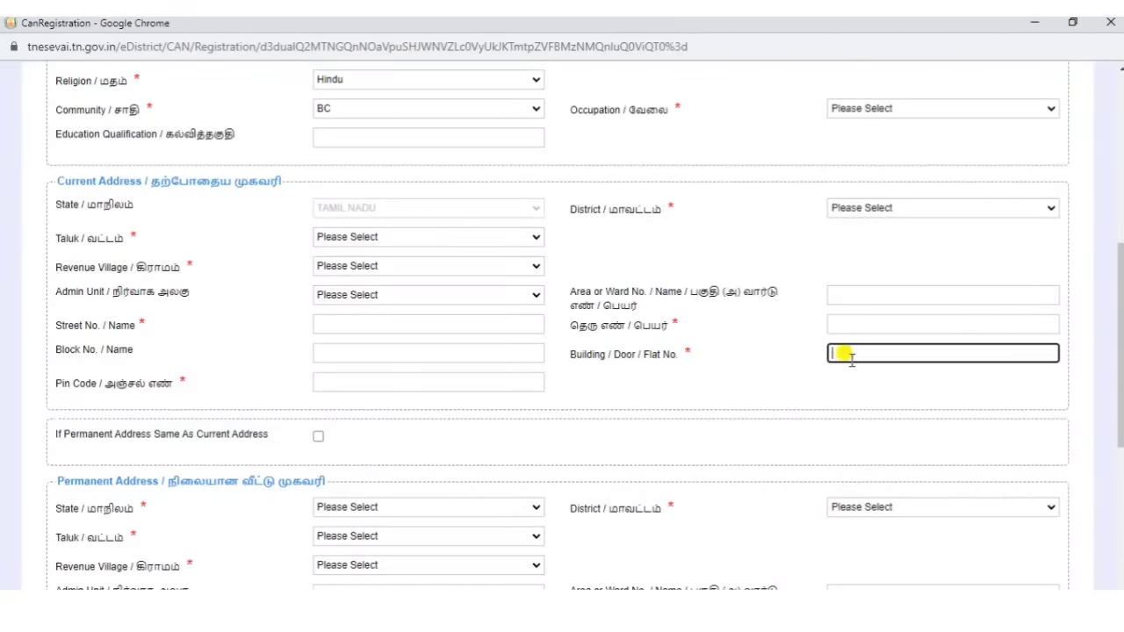
click(349, 397)
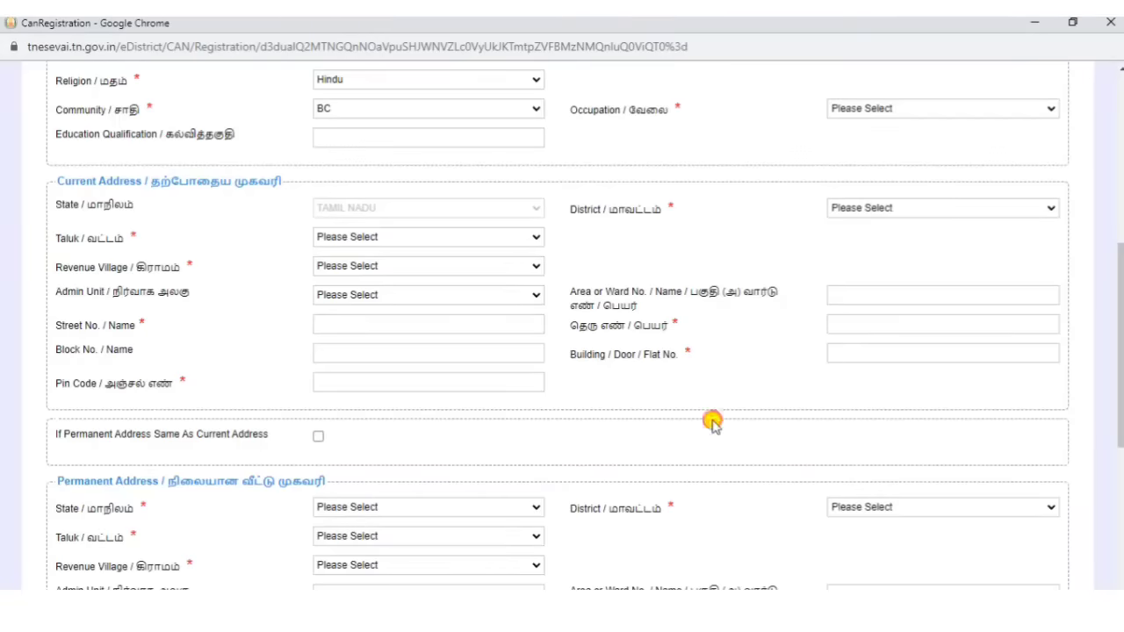
- Scroll the CAN form down to its Mobile Number field and return to the SWL-101 search page
scroll(713, 425, down, 4)
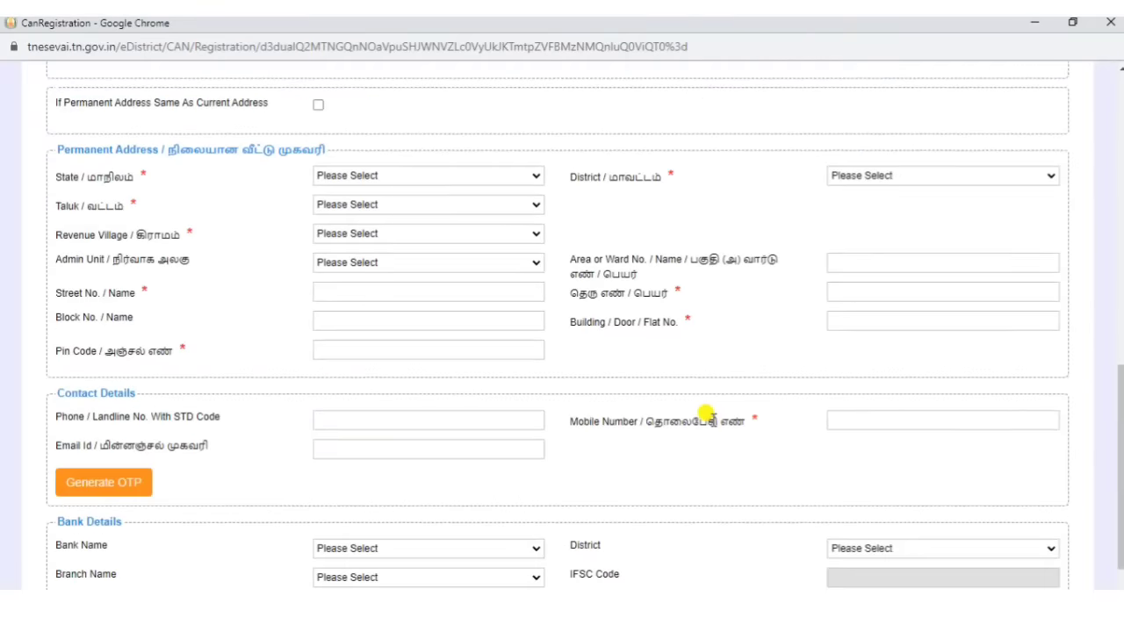
scroll(709, 418, down, 1)
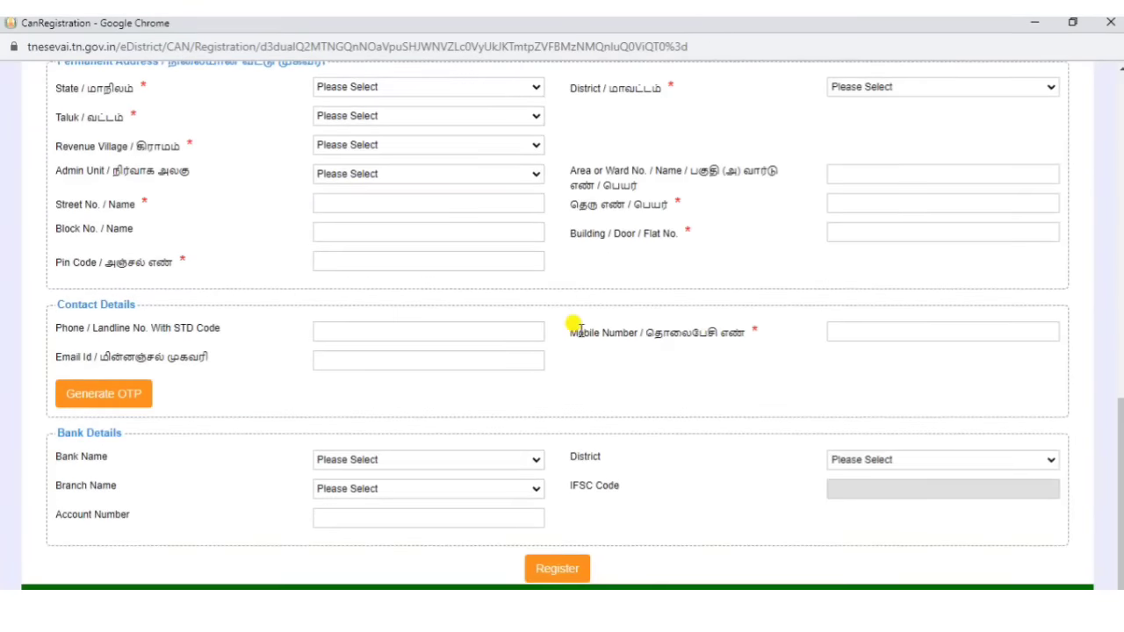
click(913, 330)
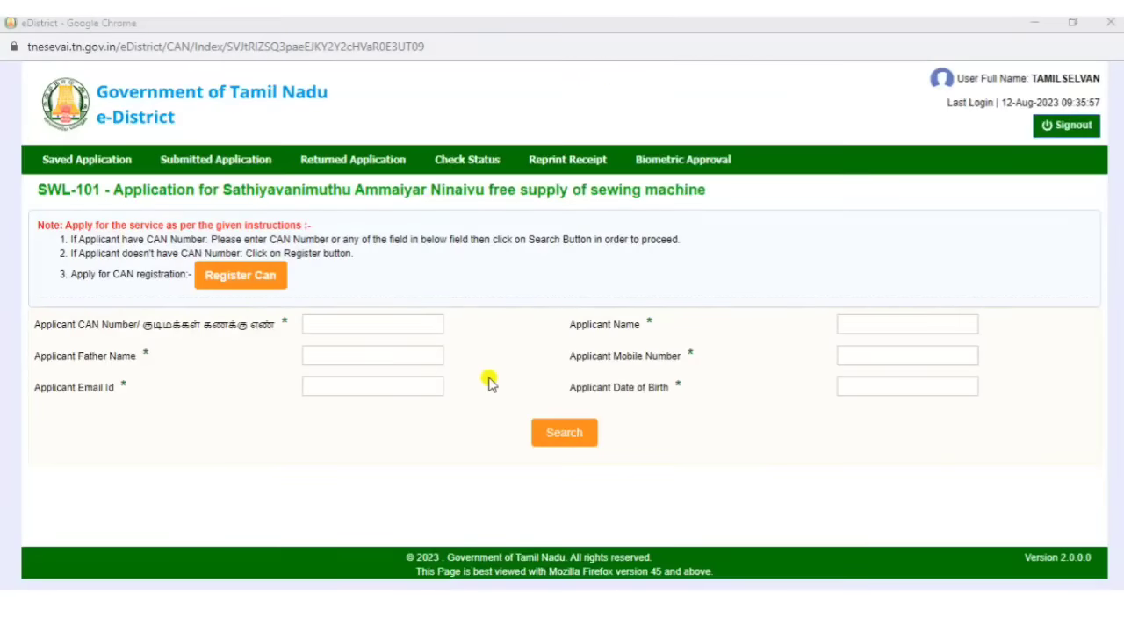
- Look up the applicant by CAN number and select the single matching record to prefill the mobile
click(397, 318)
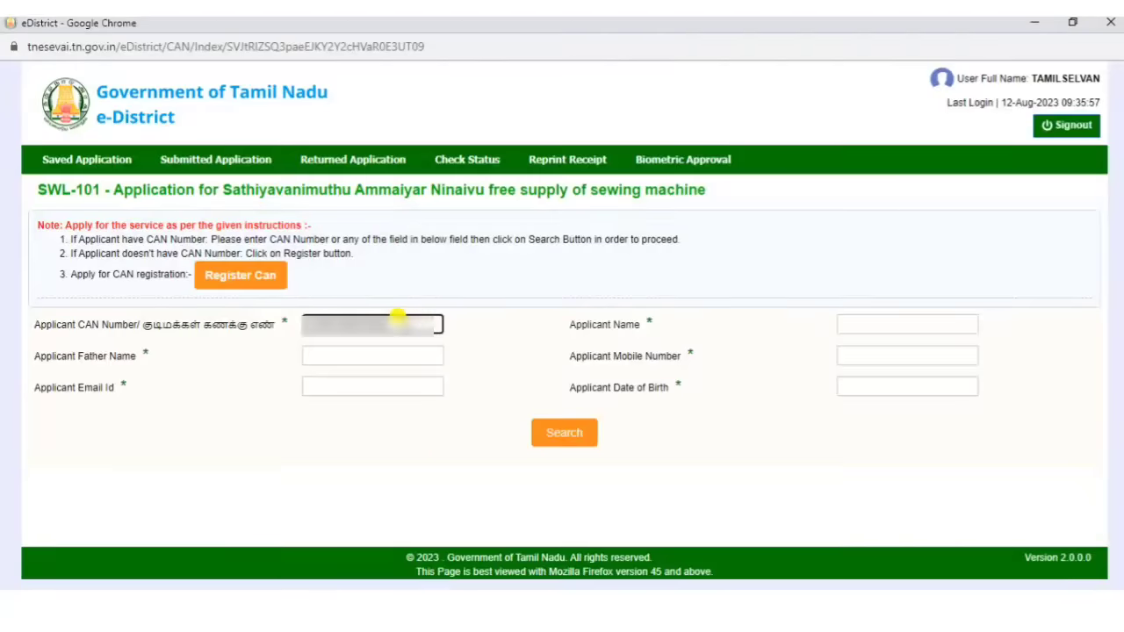
click(550, 435)
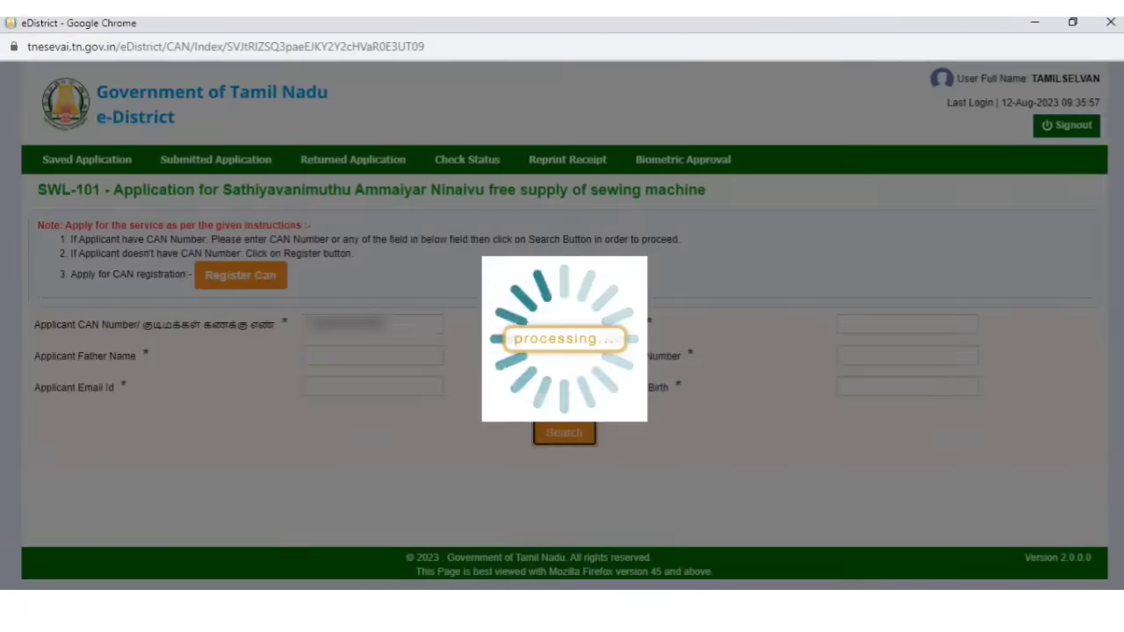
scroll(1121, 327, down, 1)
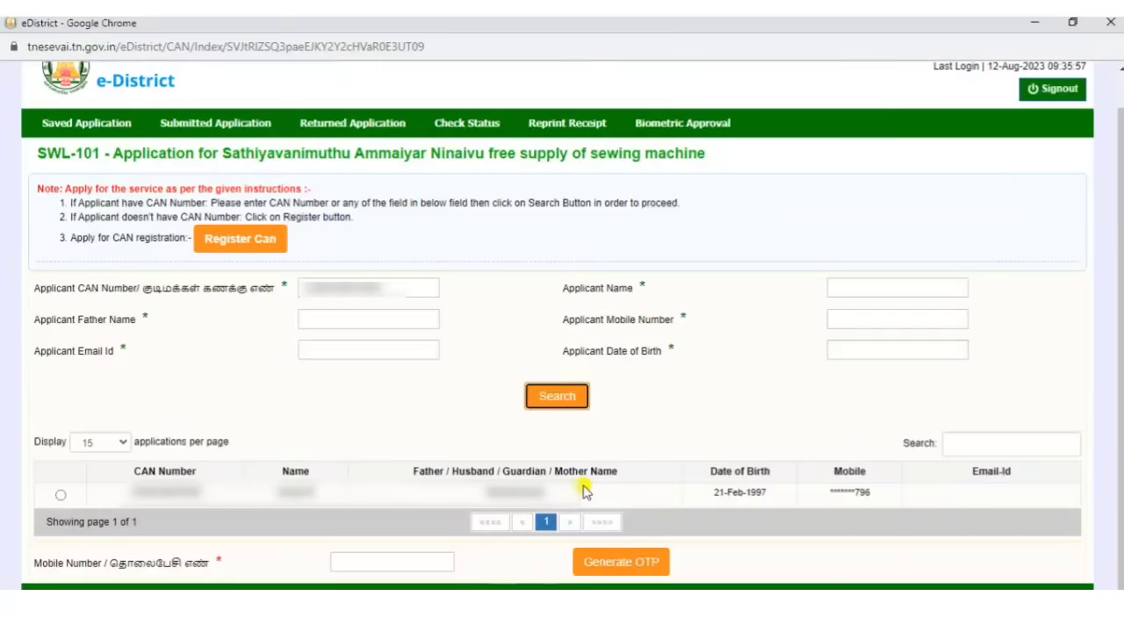
click(61, 495)
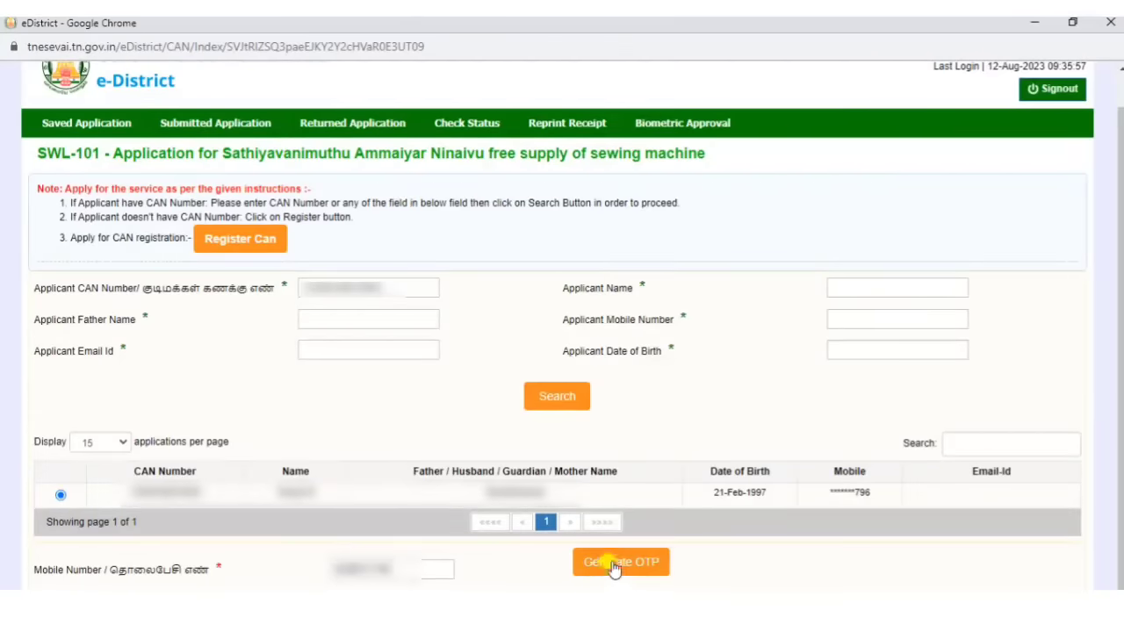
drag(439, 571, 429, 573)
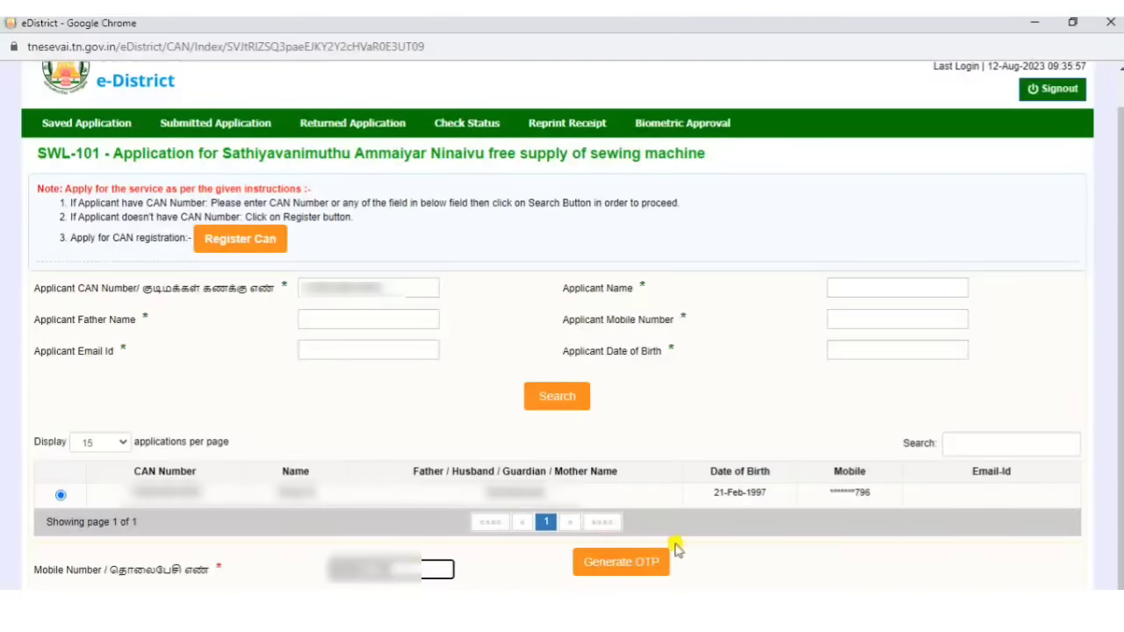
- Generate and confirm the mobile OTP, then proceed to the prefilled SWL-101 form
click(647, 565)
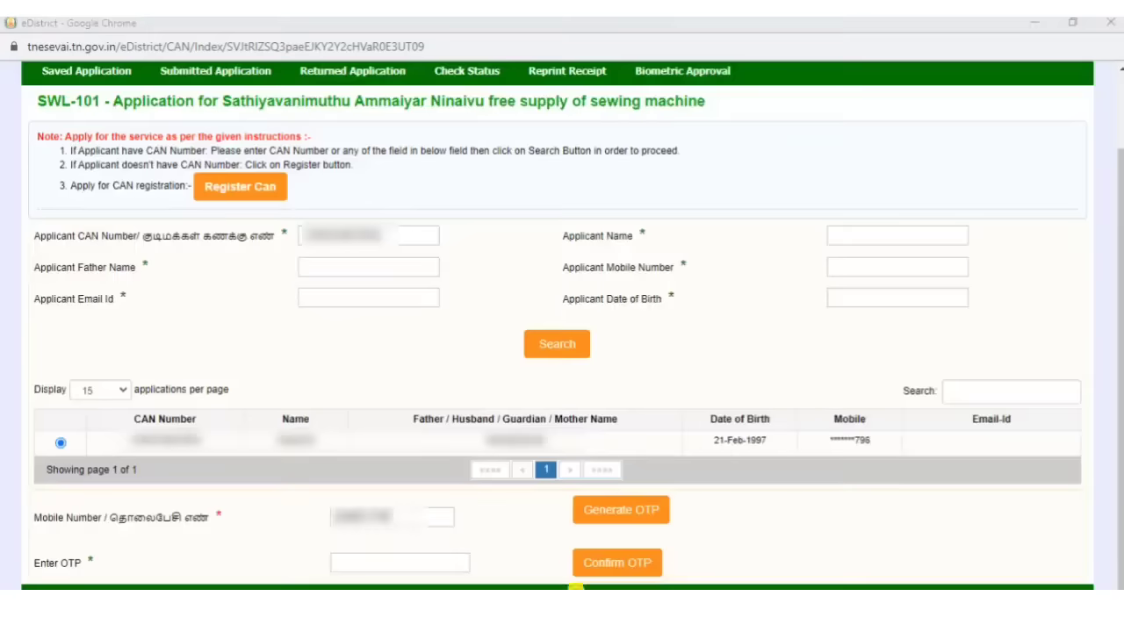
click(457, 561)
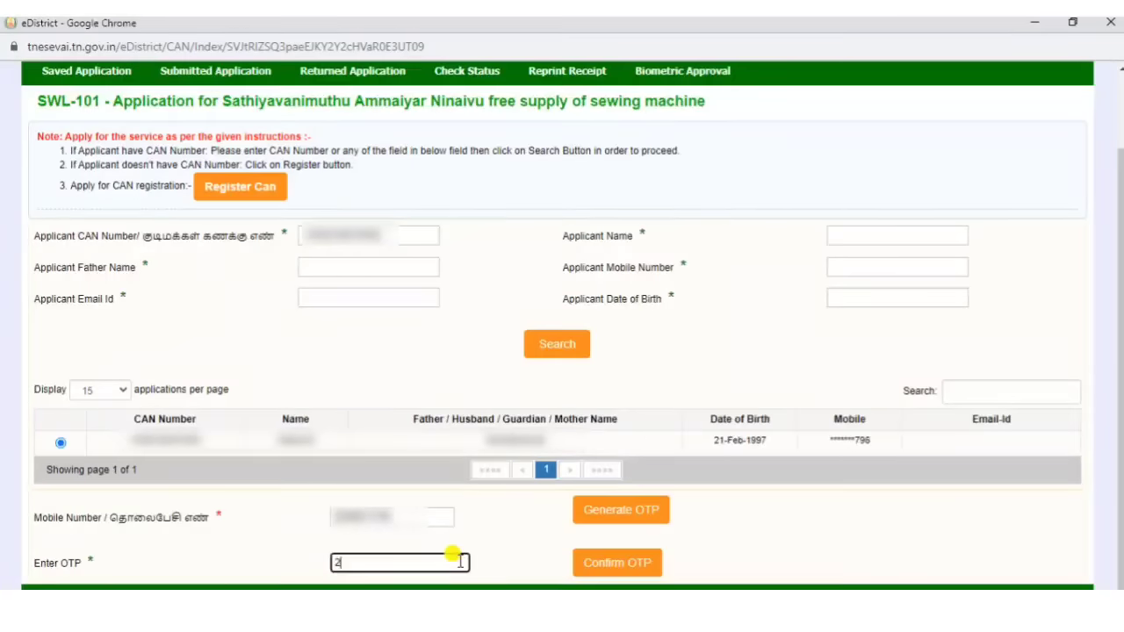
click(587, 562)
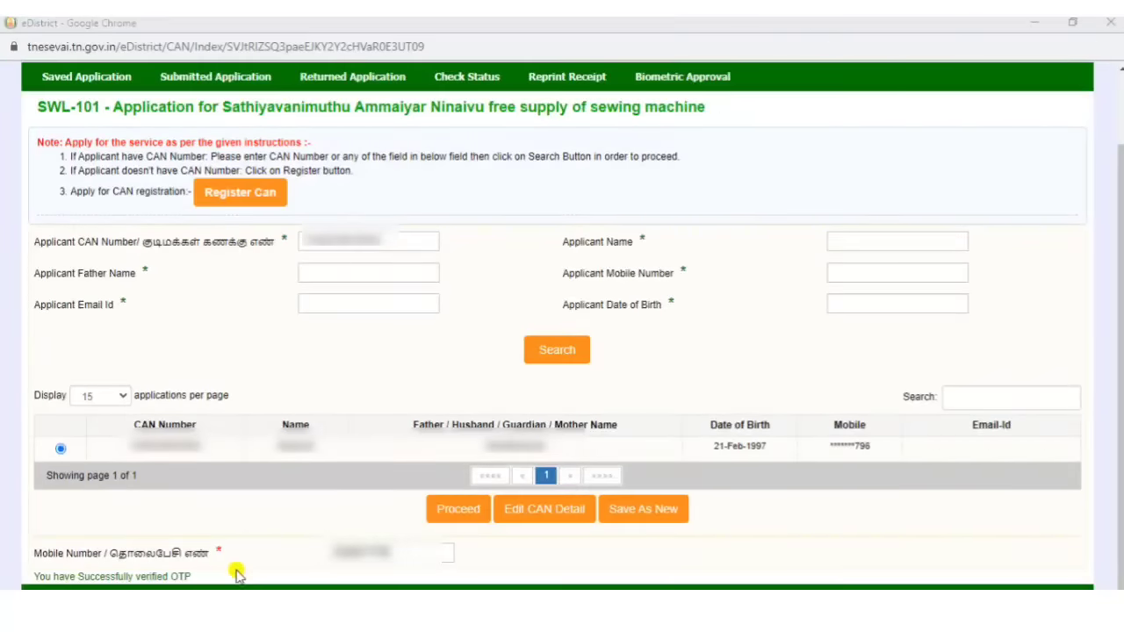
click(446, 512)
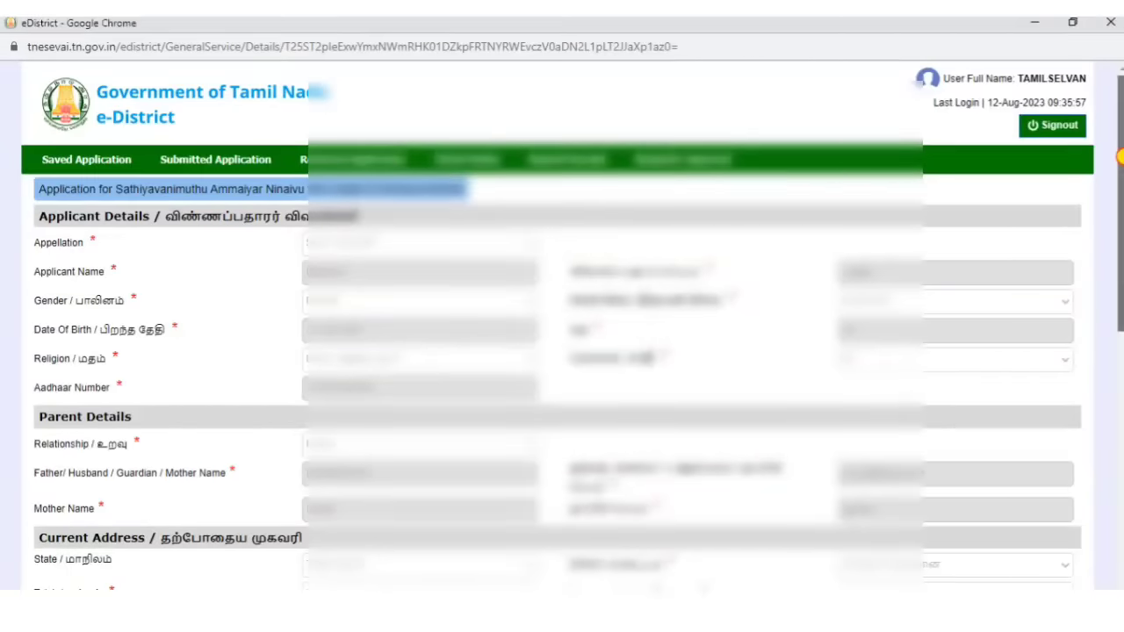
- Scroll the prefilled SWL-101 form down to the Member Details questions
drag(1121, 157, 1121, 497)
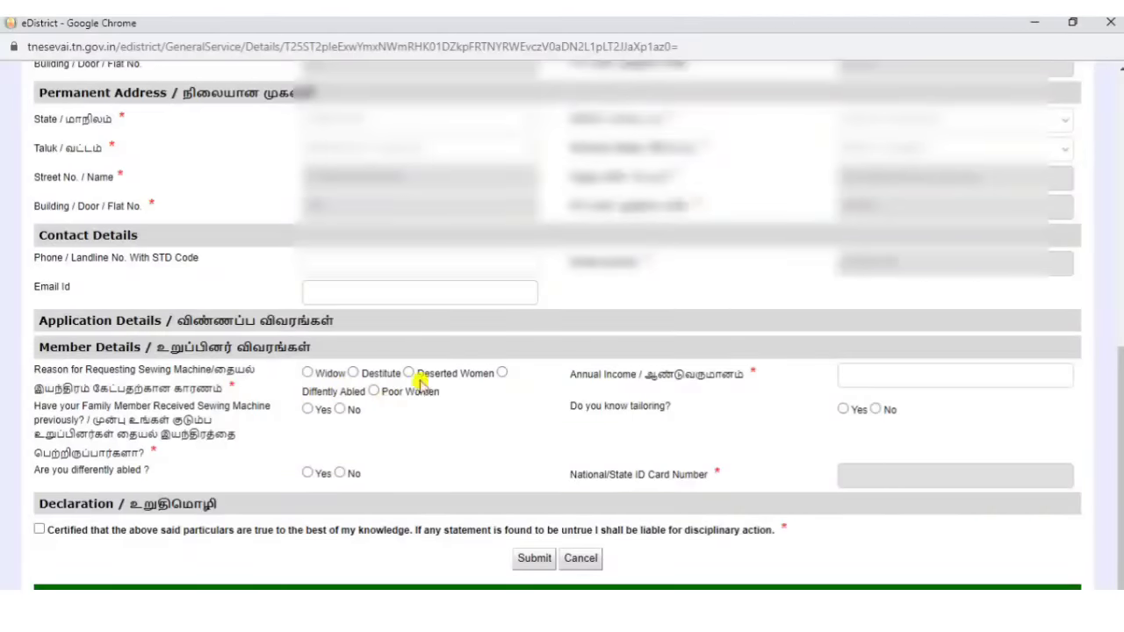
- Choose Poor Women as the reason and enter 70000 as annual income
click(375, 392)
click(884, 377)
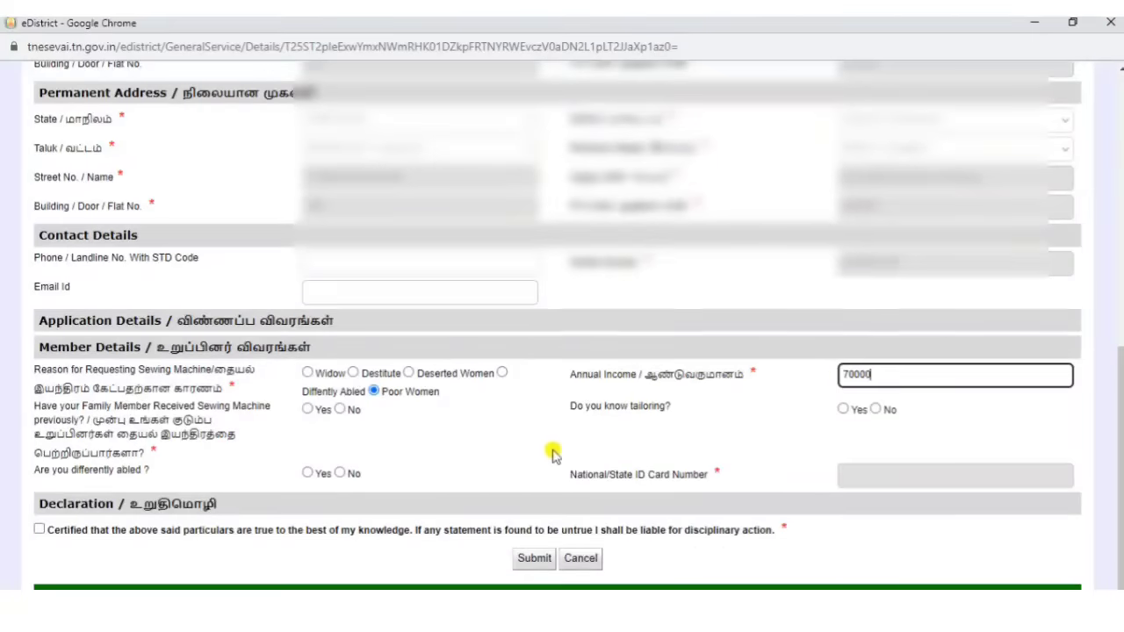
click(376, 437)
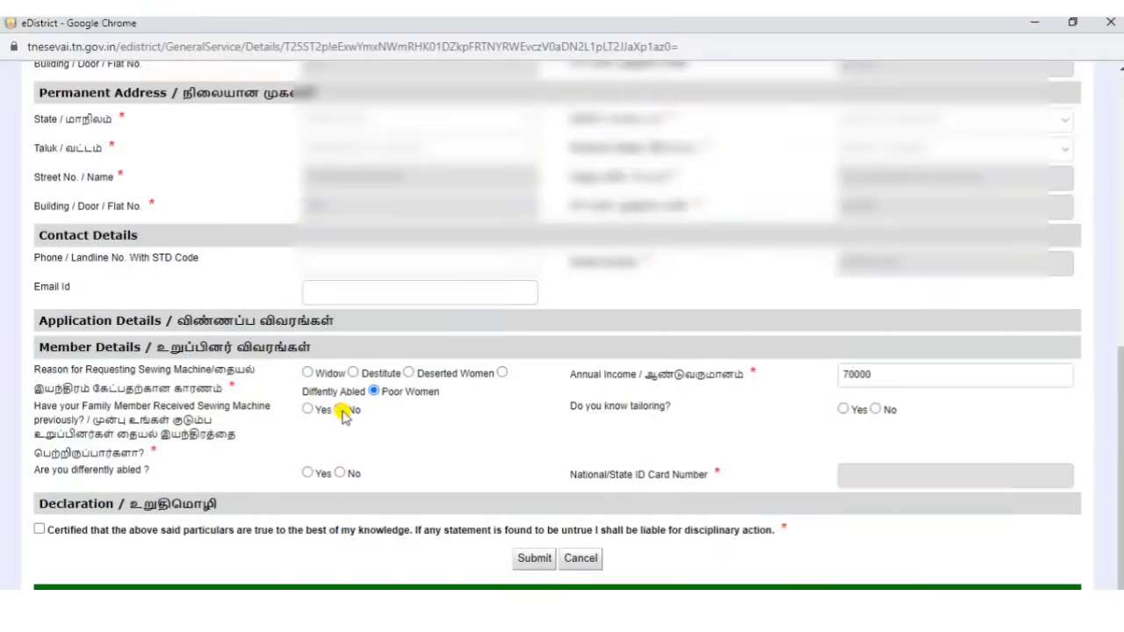
- Answer No to prior receipt, Yes to tailoring, No to disability, then certify and submit
click(341, 410)
click(845, 410)
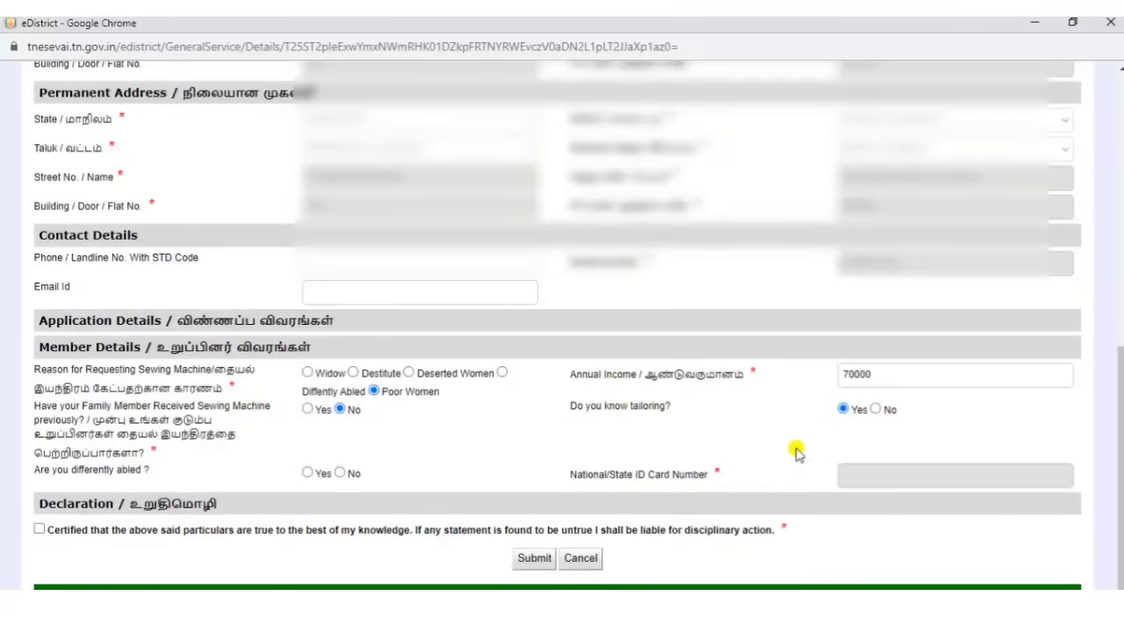
click(340, 473)
click(39, 530)
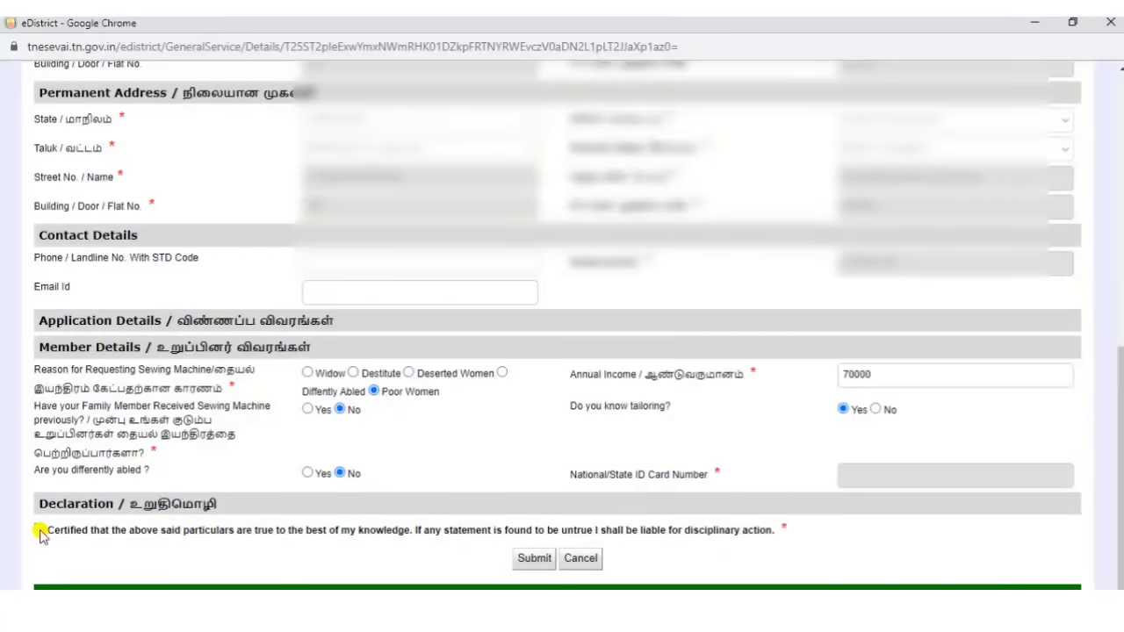
click(530, 560)
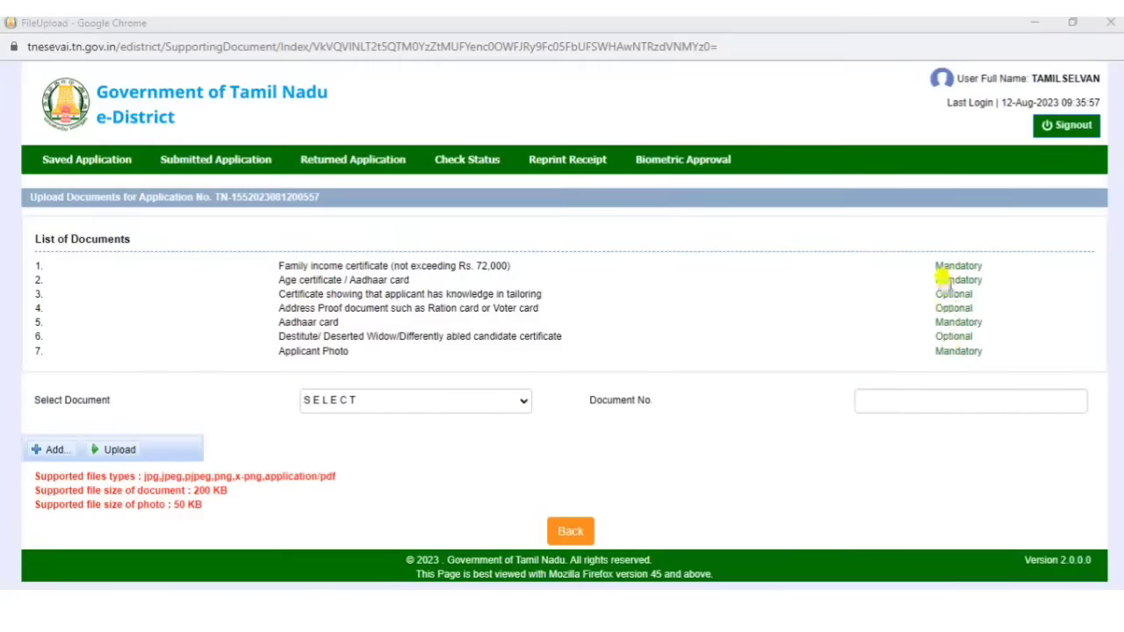
- Upload the Family income certificate with document number 'income'
click(399, 402)
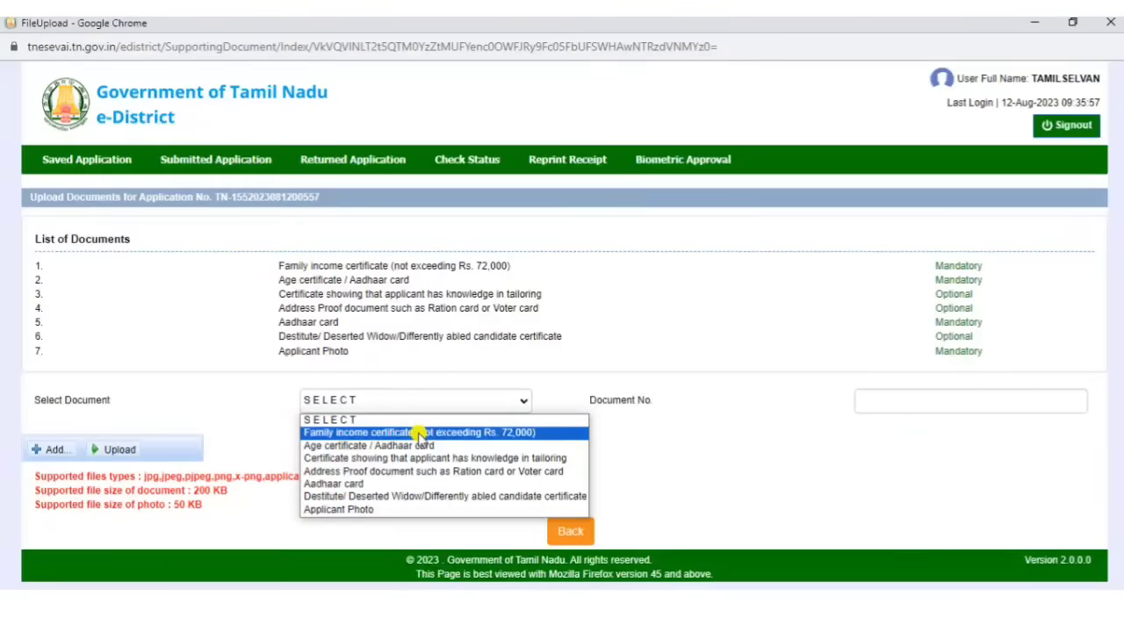
click(419, 433)
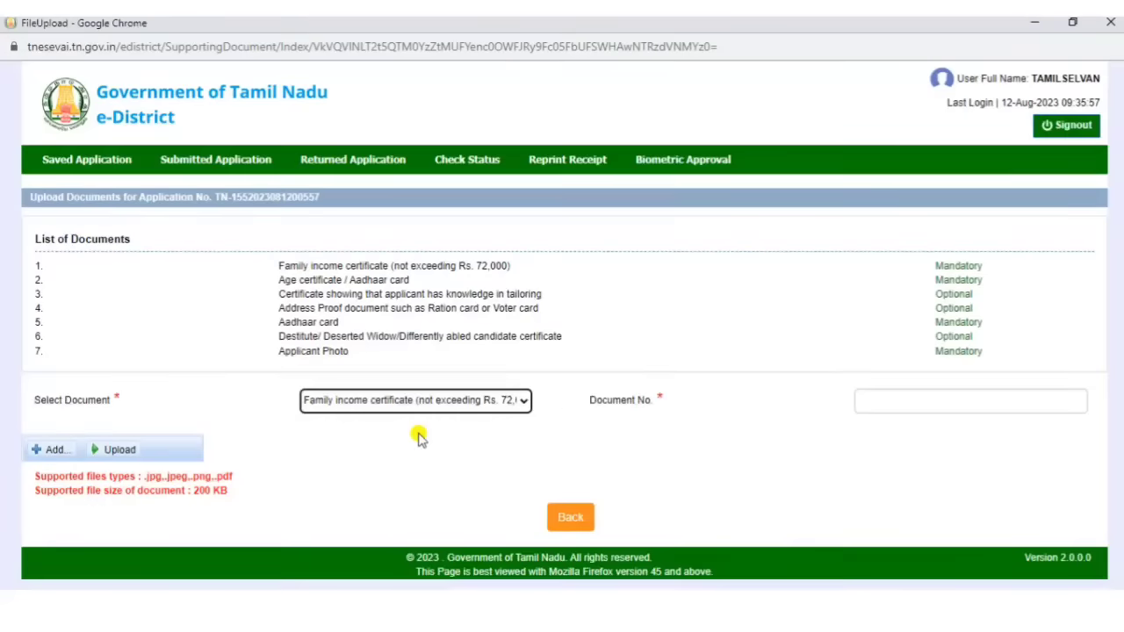
click(893, 404)
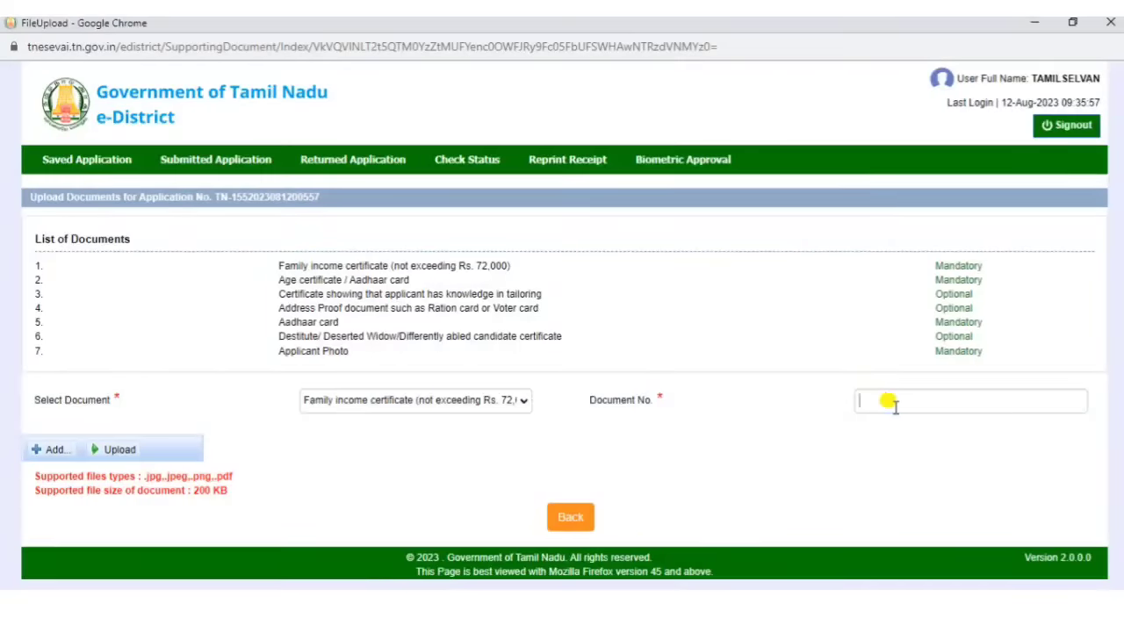
text(inco)
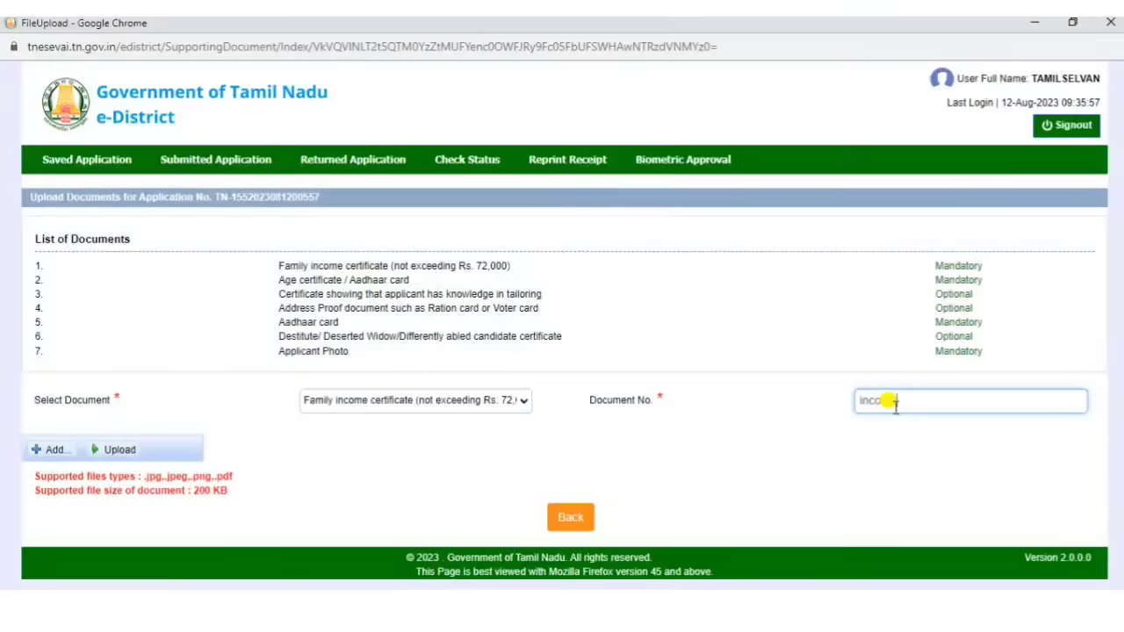
text(me)
click(83, 452)
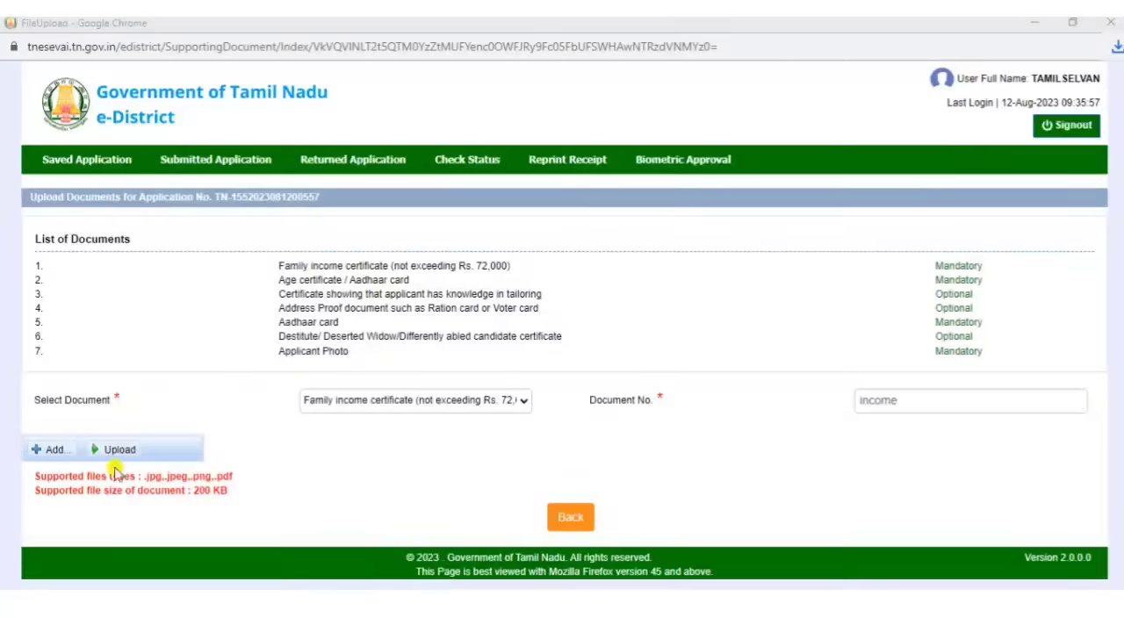
click(119, 450)
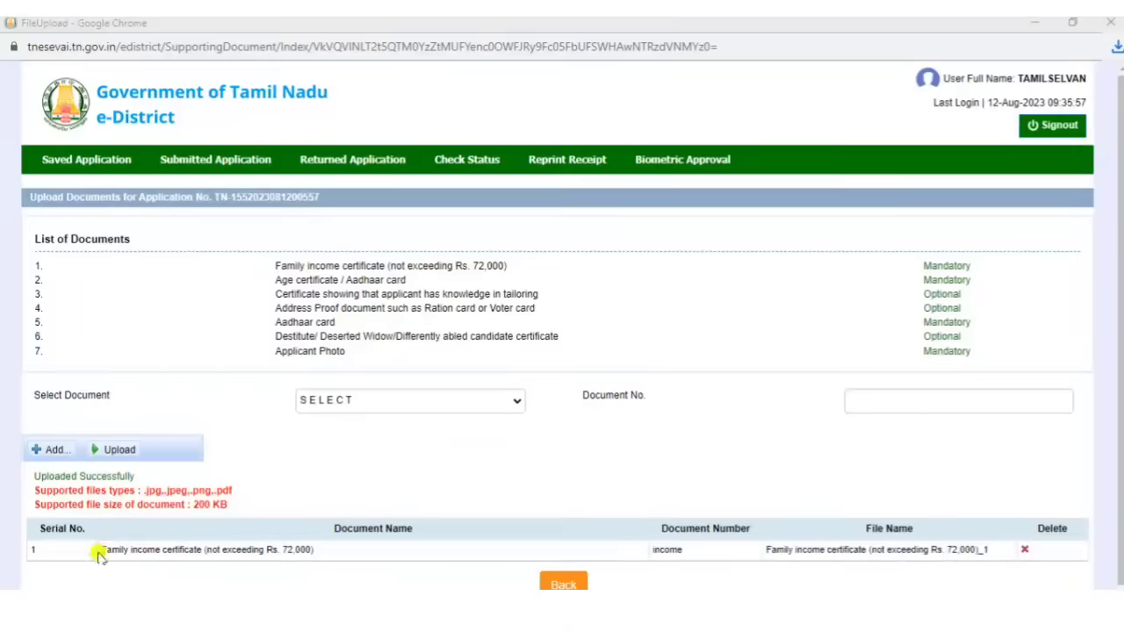
- Upload the Age certificate / Aadhaar card as the second document, numbered 'lc'
click(398, 404)
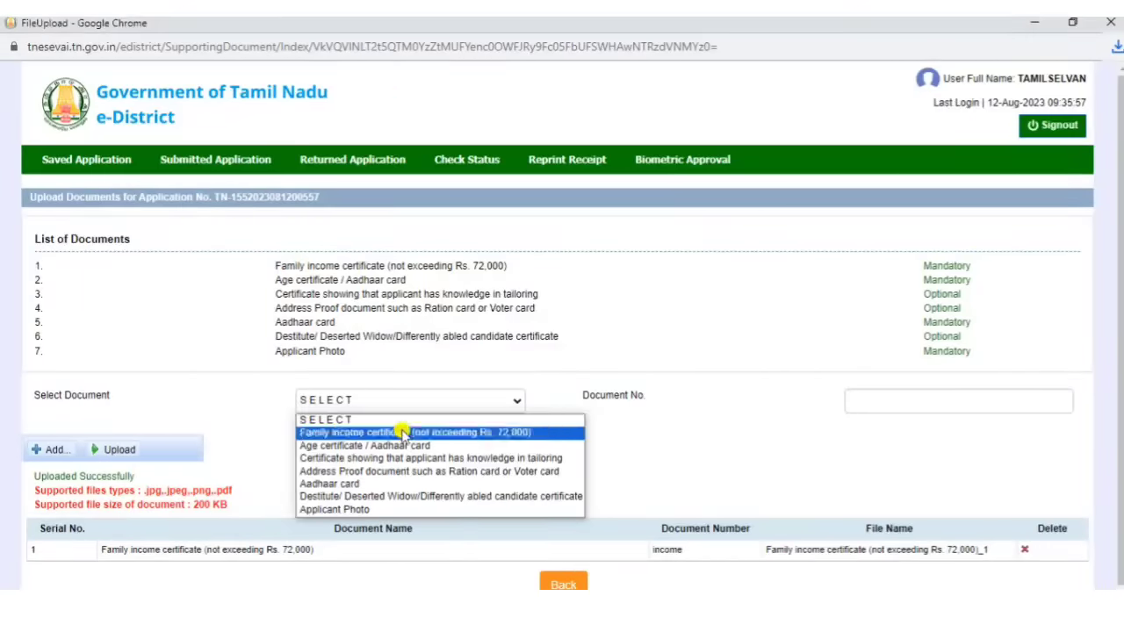
click(390, 446)
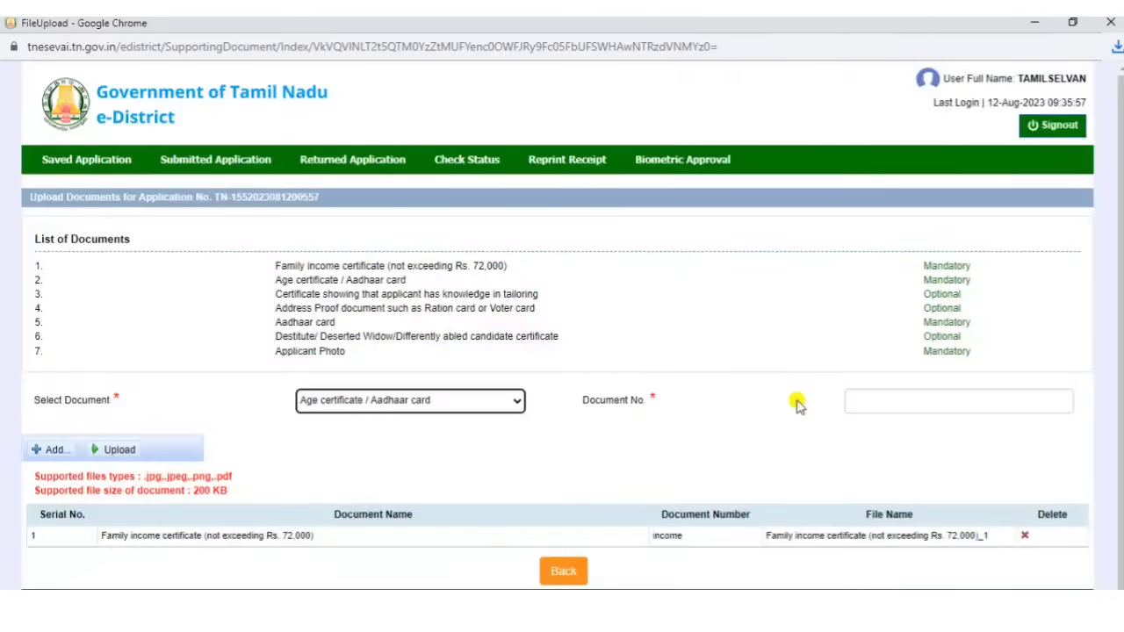
click(852, 401)
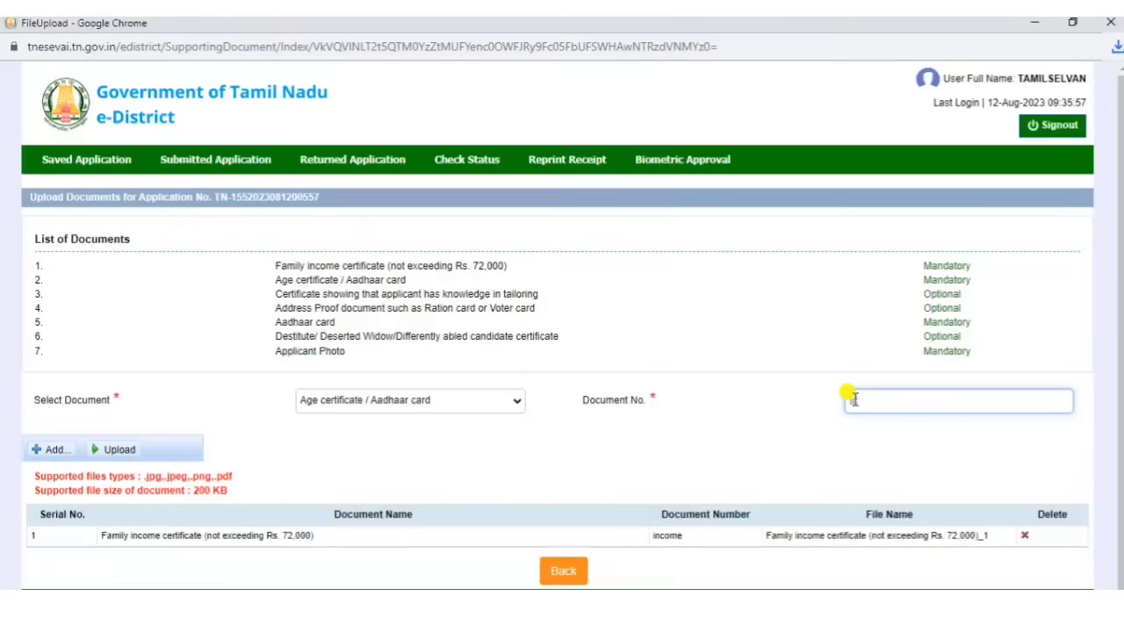
text(lc)
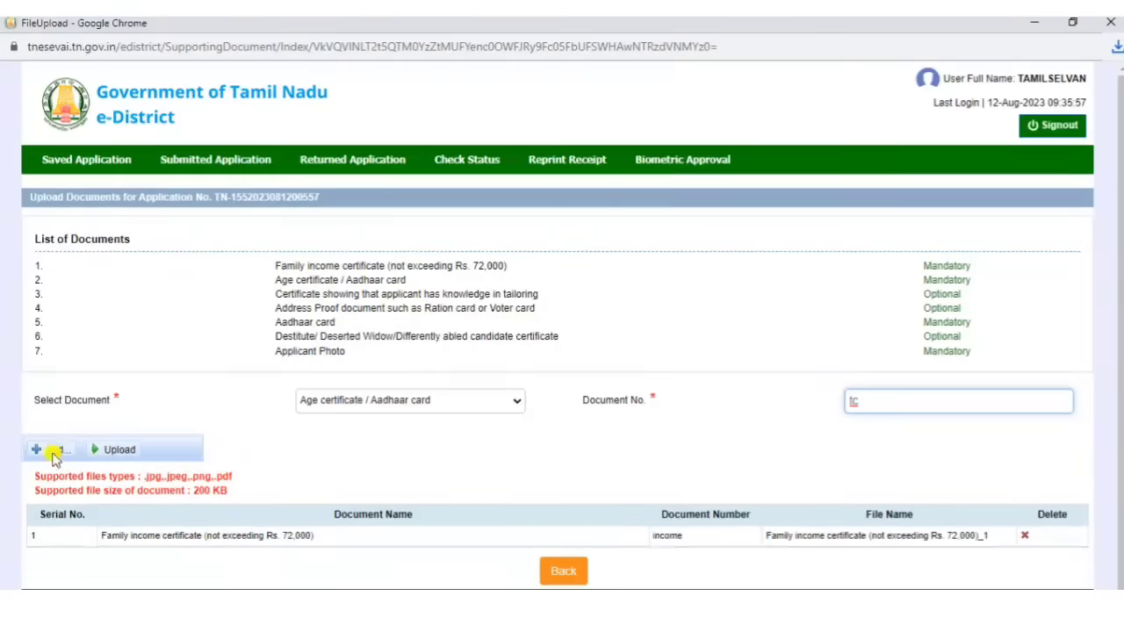
click(53, 451)
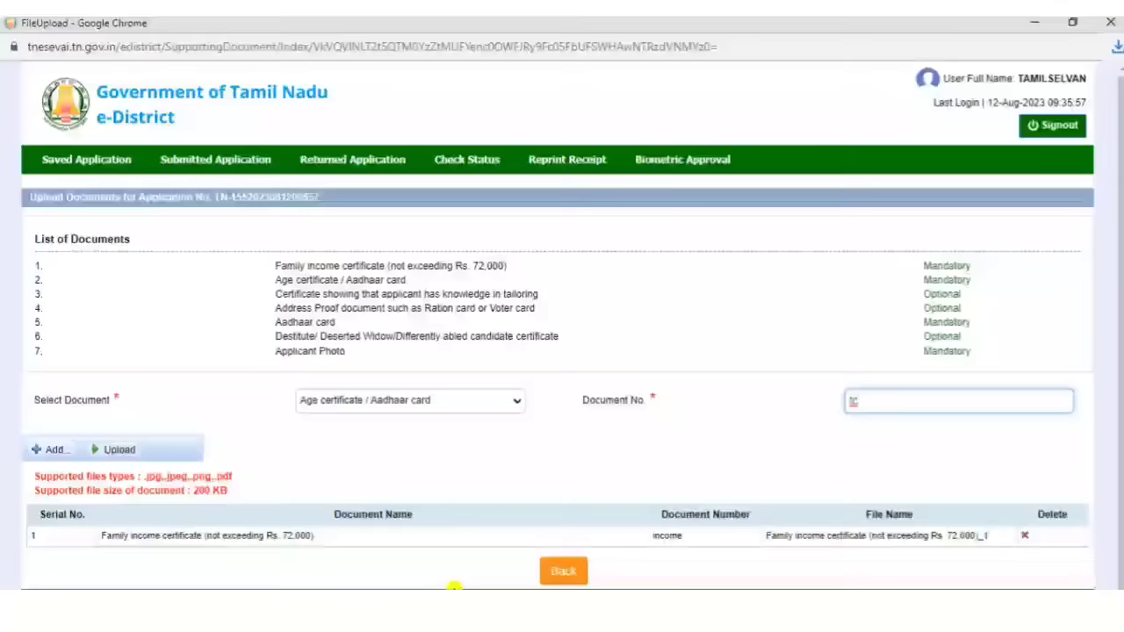
click(515, 401)
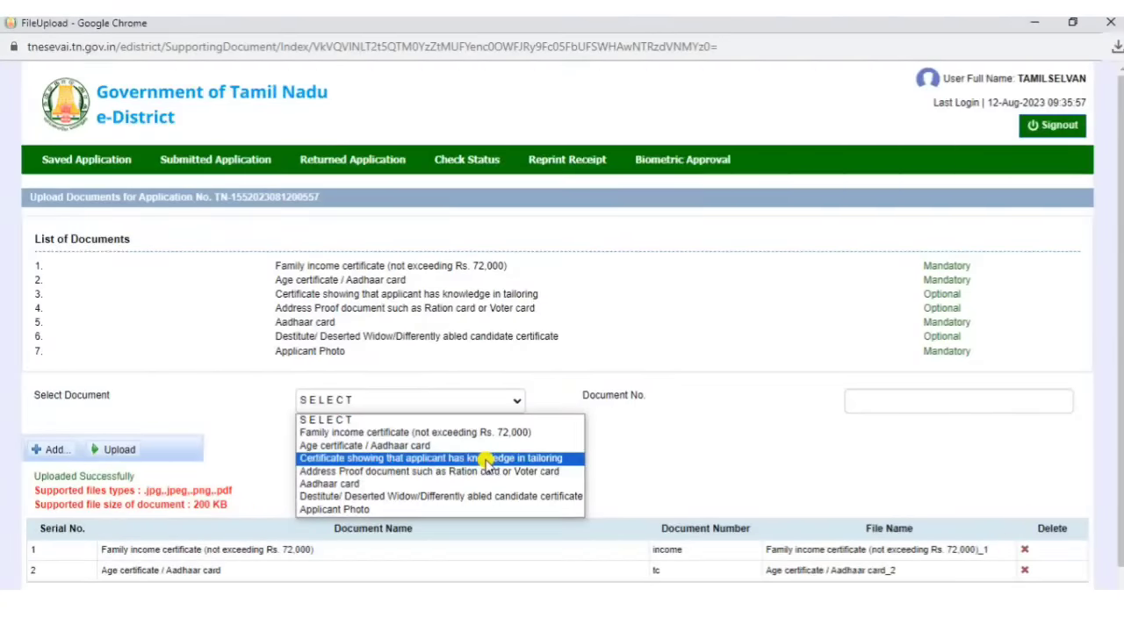
- Add the tailoring-knowledge certificate with document number 'cer'
click(486, 459)
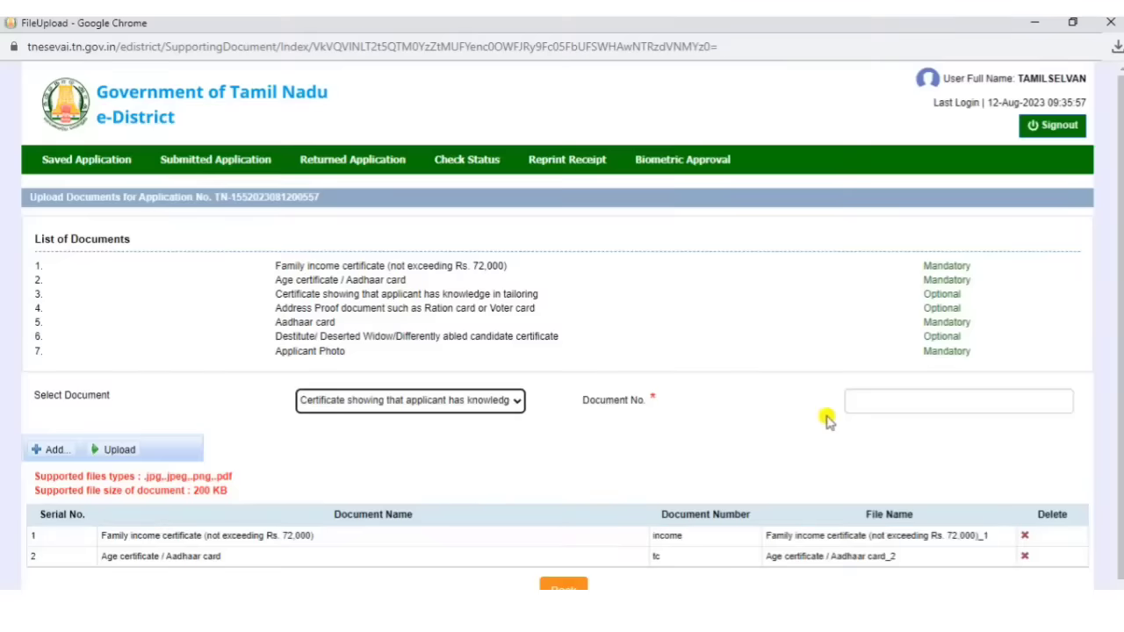
click(861, 403)
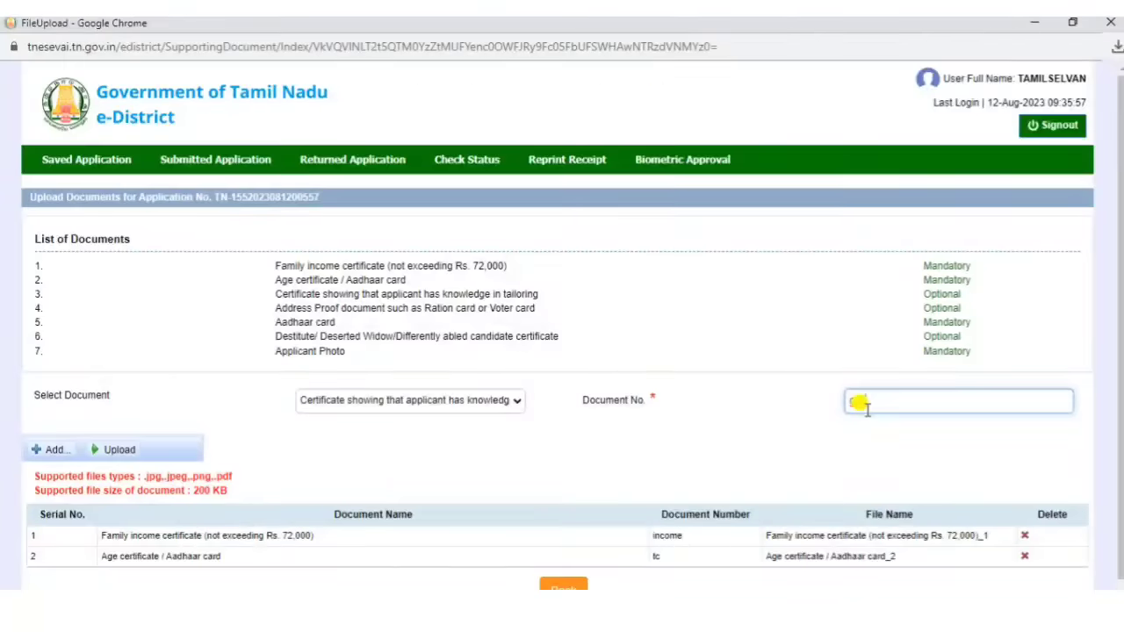
text(cer)
scroll(527, 495, down, 1)
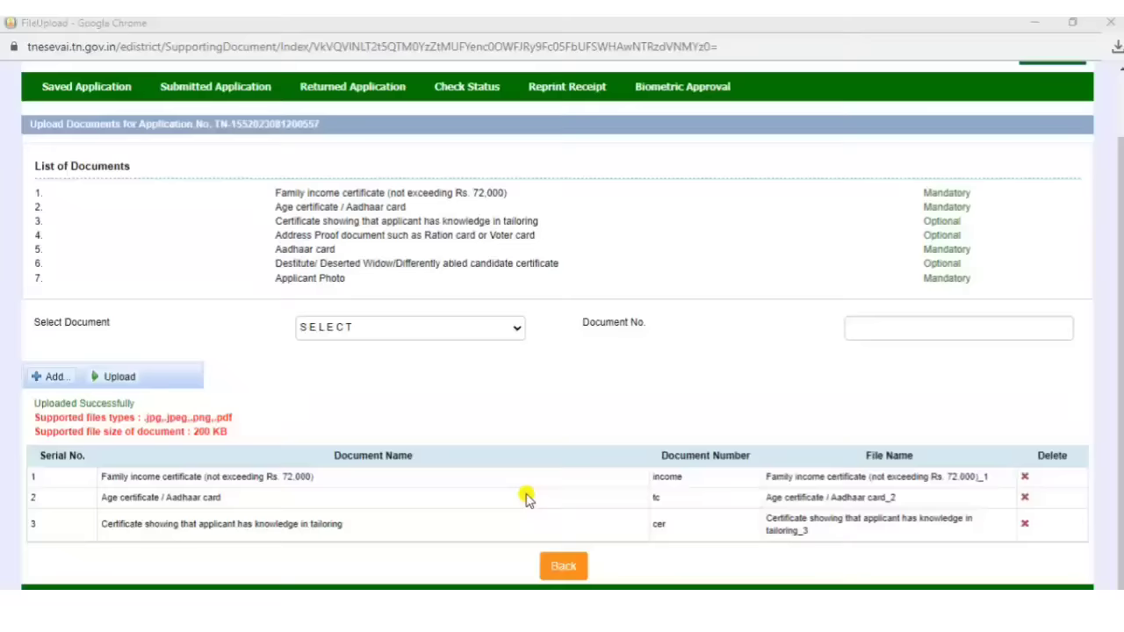
- Add the address proof with document number 'ration'
click(470, 327)
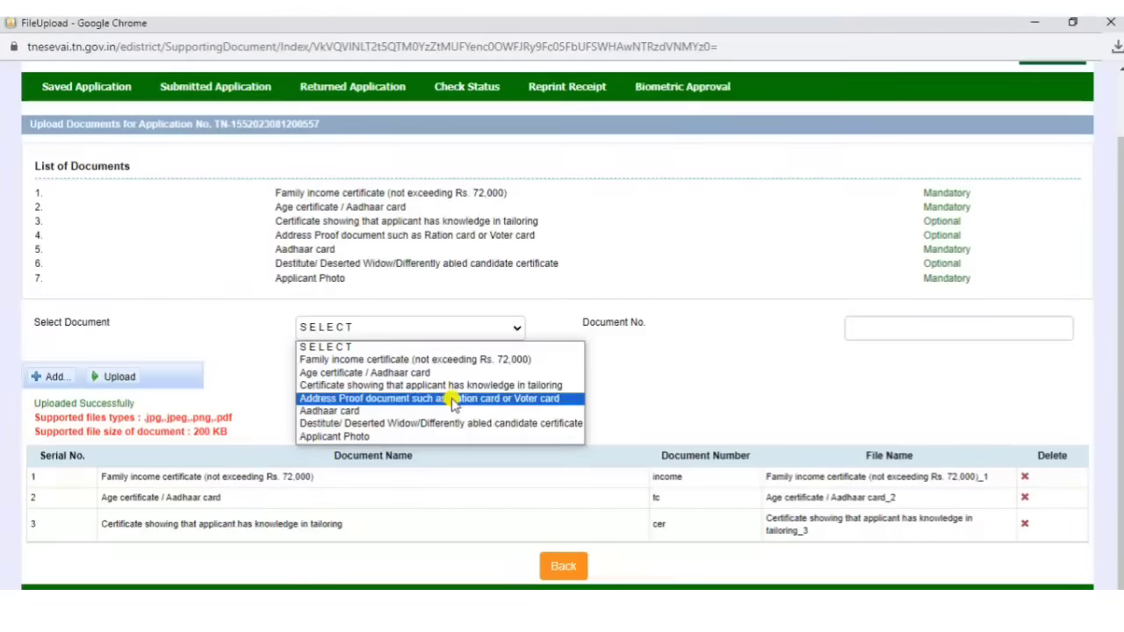
click(454, 399)
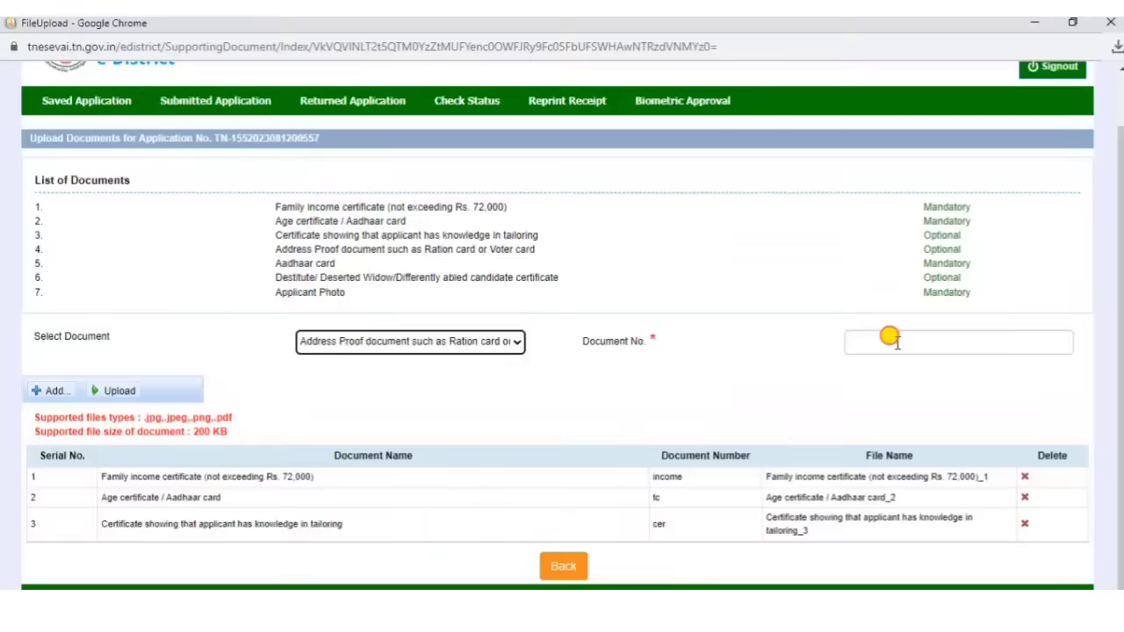
click(891, 338)
text(r)
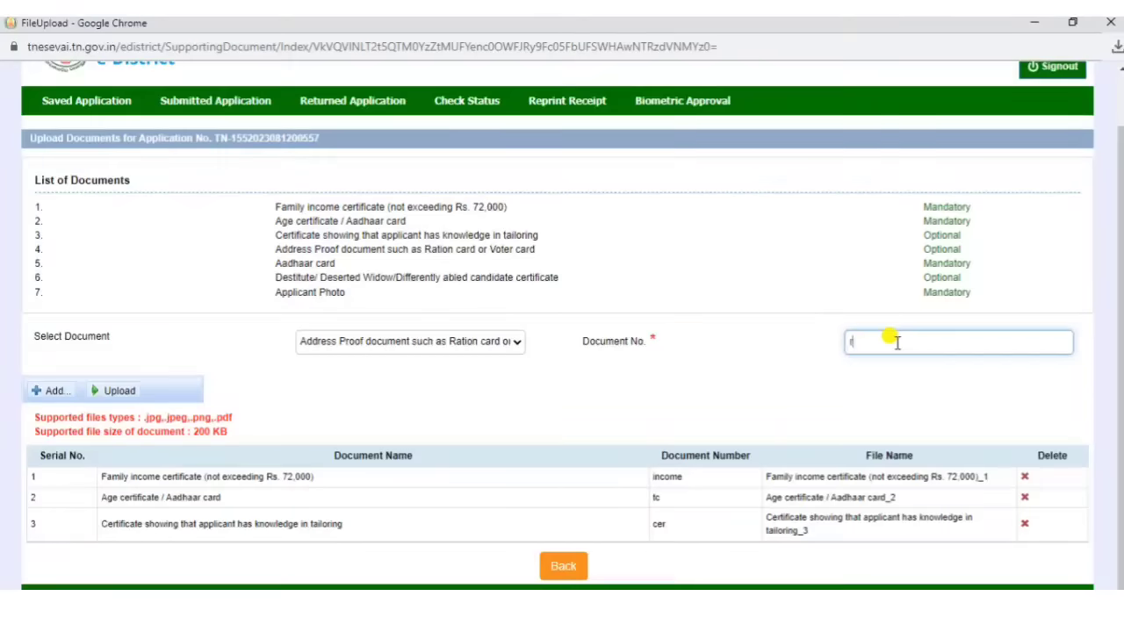
text(ation)
click(423, 342)
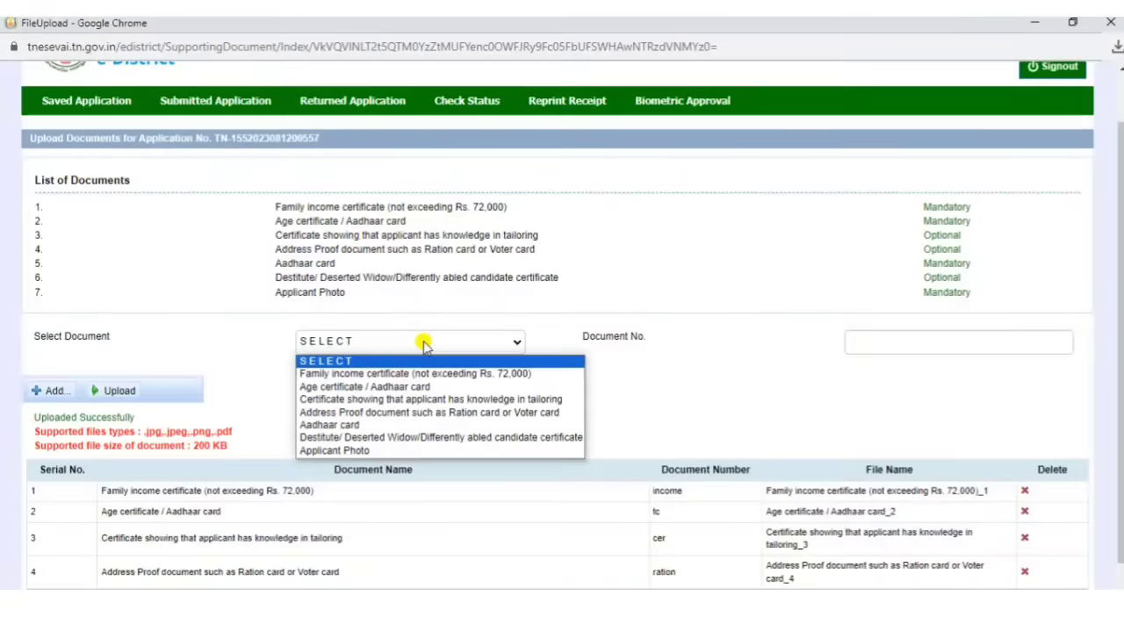
- Add the Aadhaar card with document number 'aaadhar'
click(400, 427)
click(868, 342)
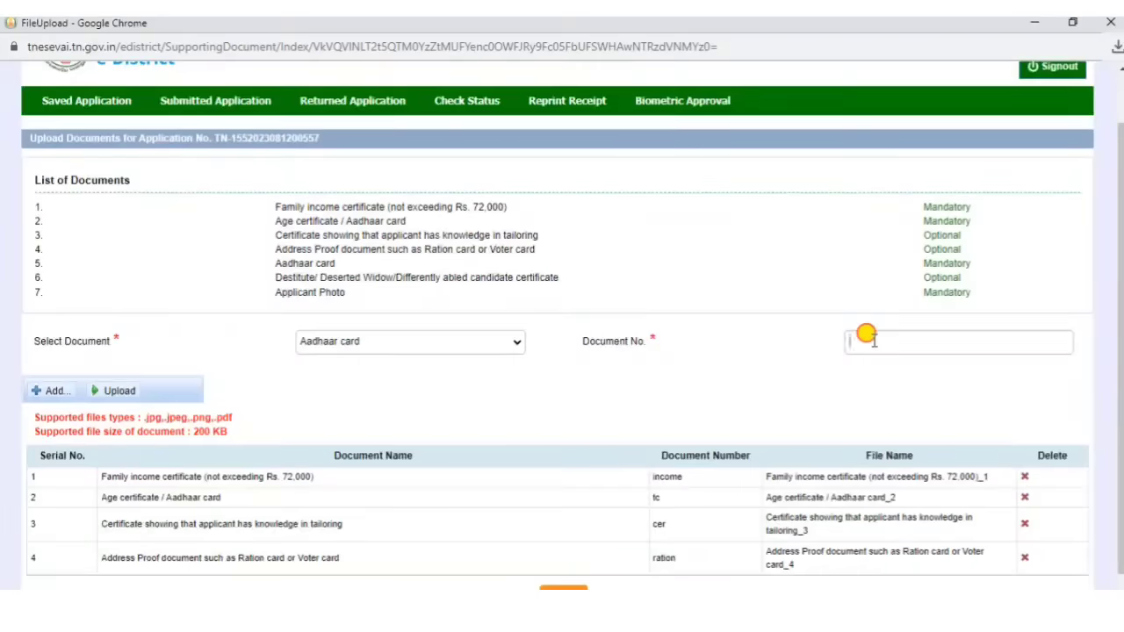
text(aaadhar)
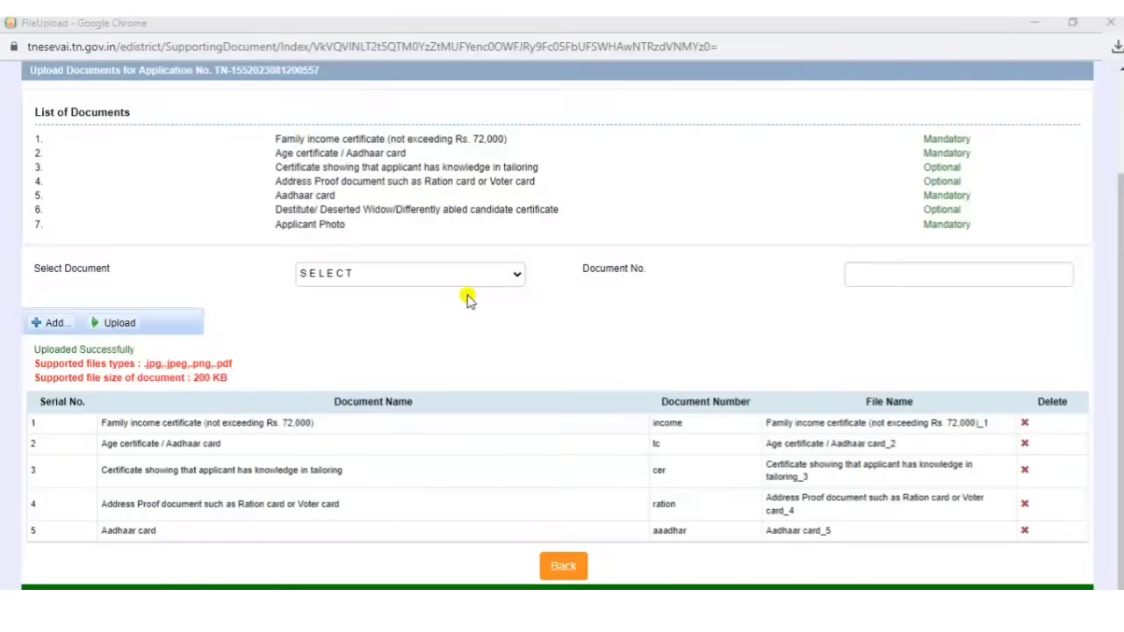
- Upload the Applicant Photo with document number 'photo'
click(466, 280)
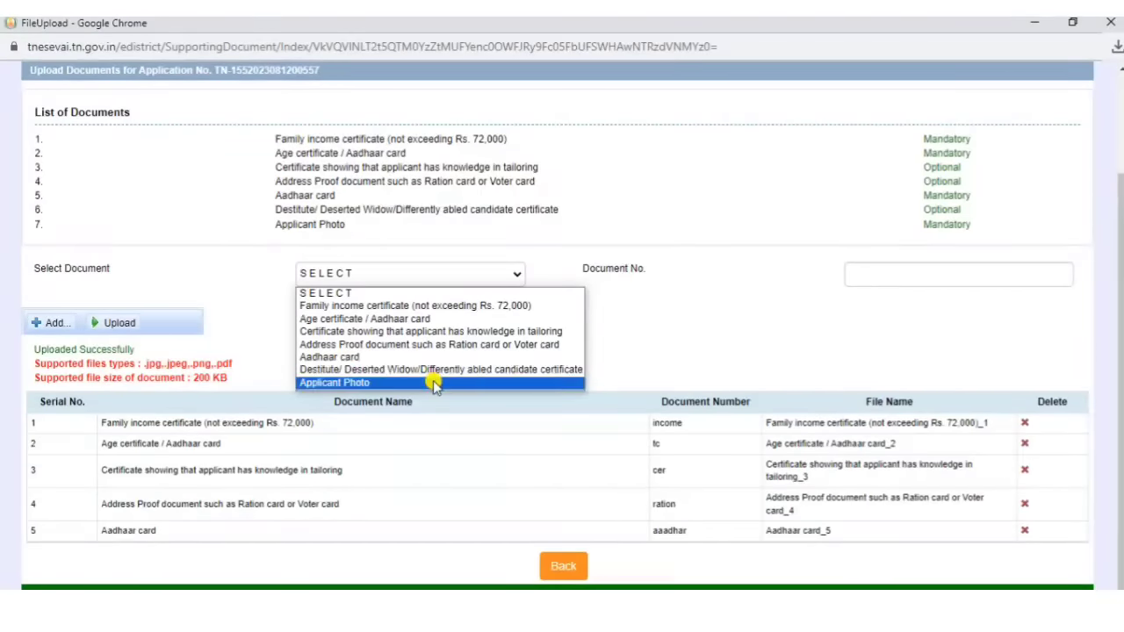
click(435, 383)
click(885, 288)
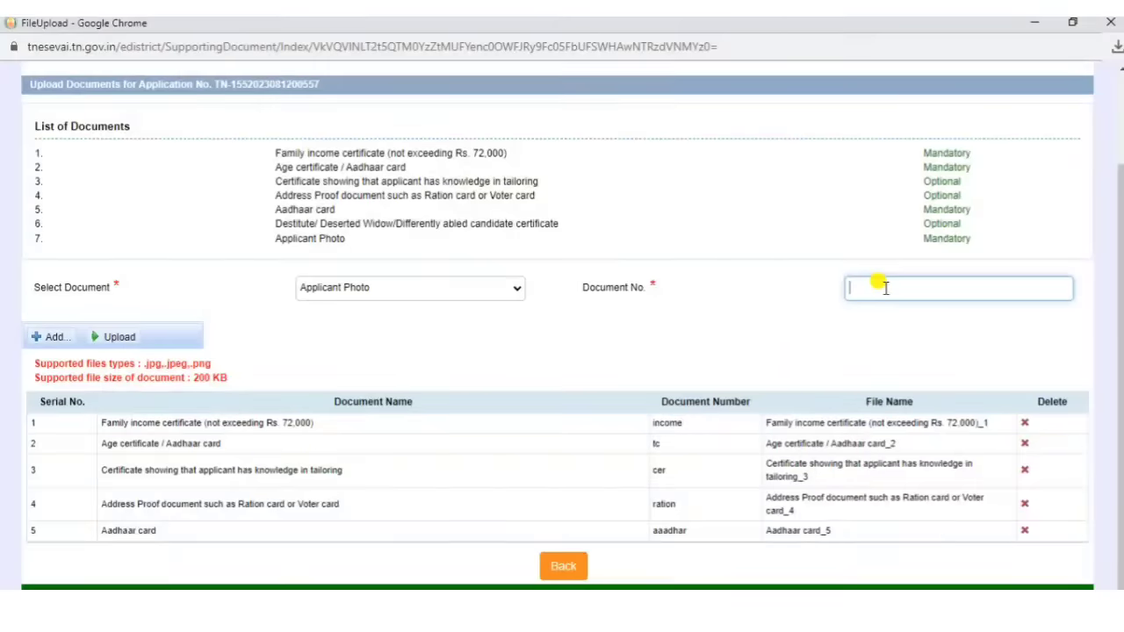
text(photo)
click(50, 339)
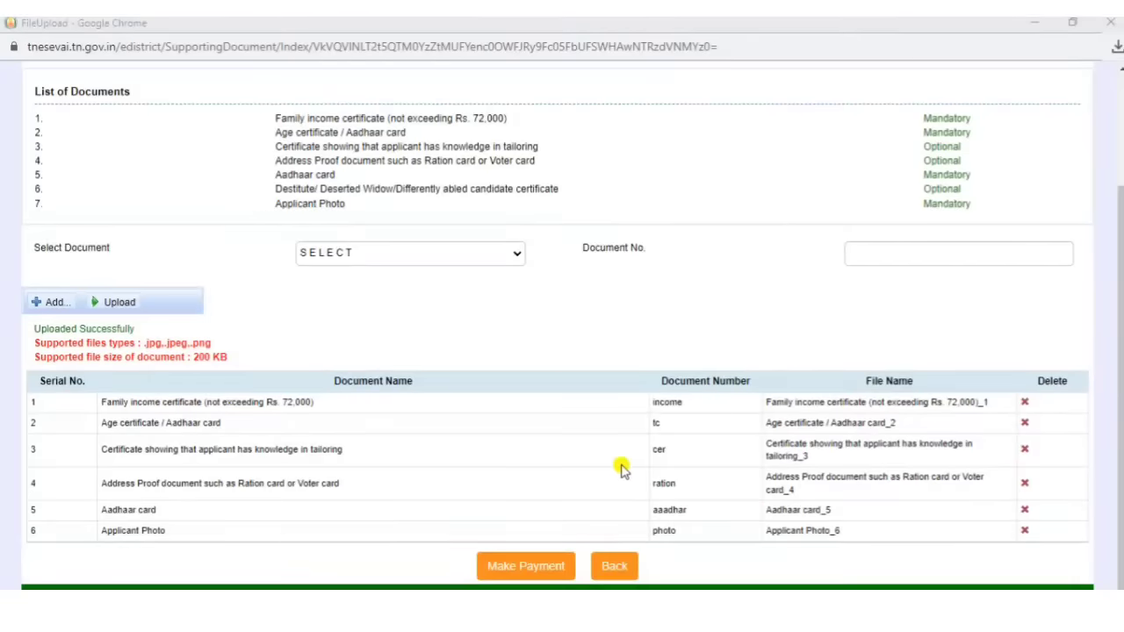
- Confirm and pay the ₹60 service charge after agreeing to the terms and conditions
click(539, 564)
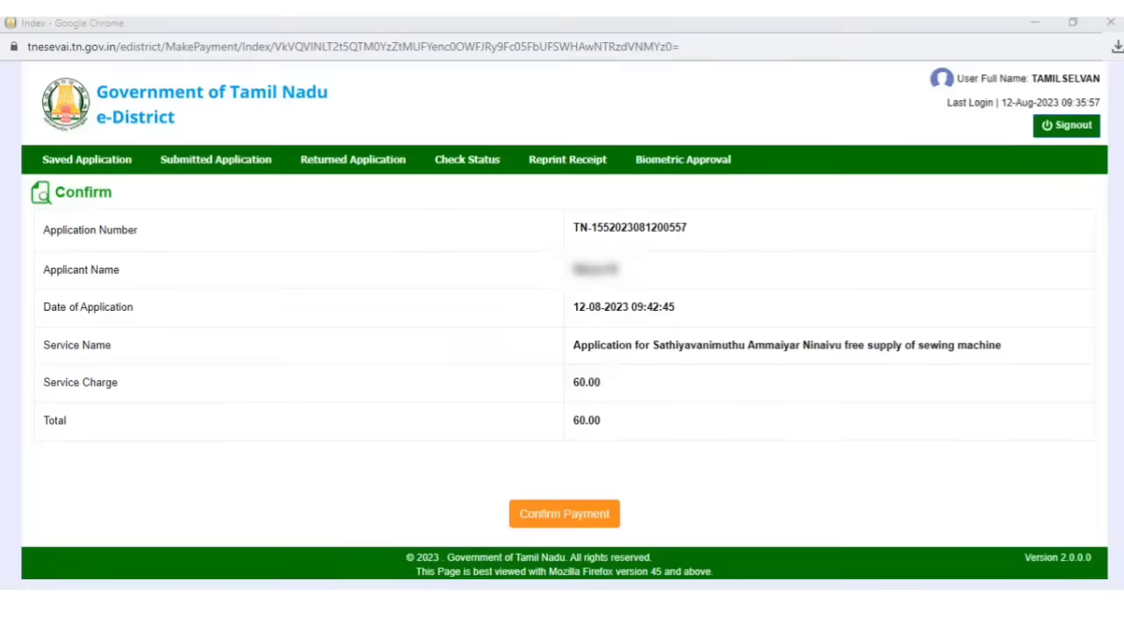
click(575, 516)
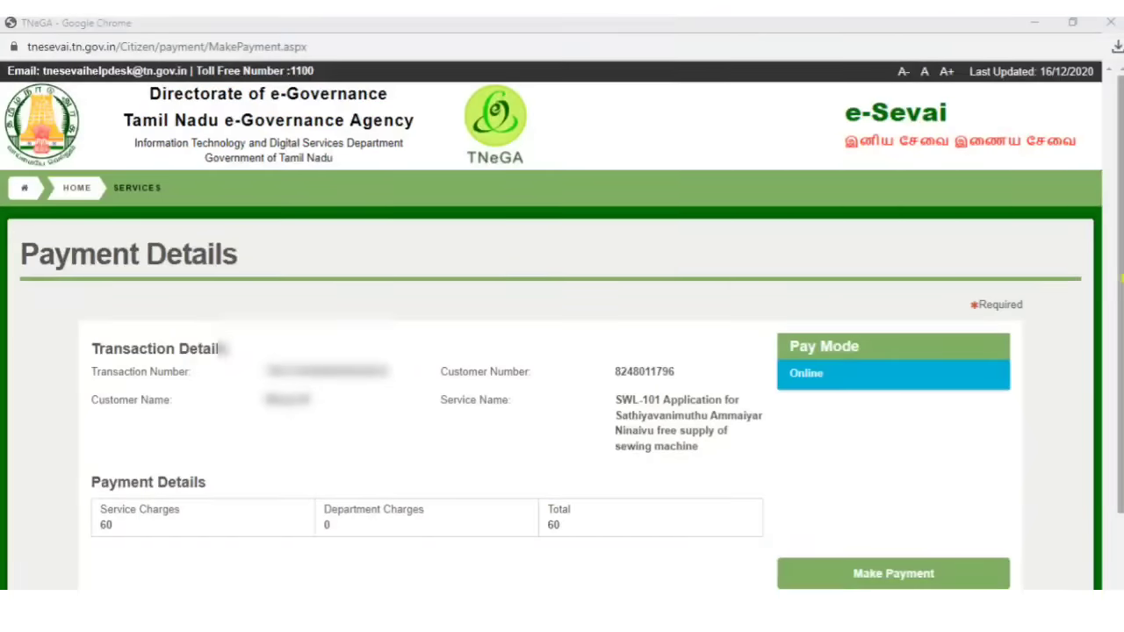
scroll(1121, 286, down, 1)
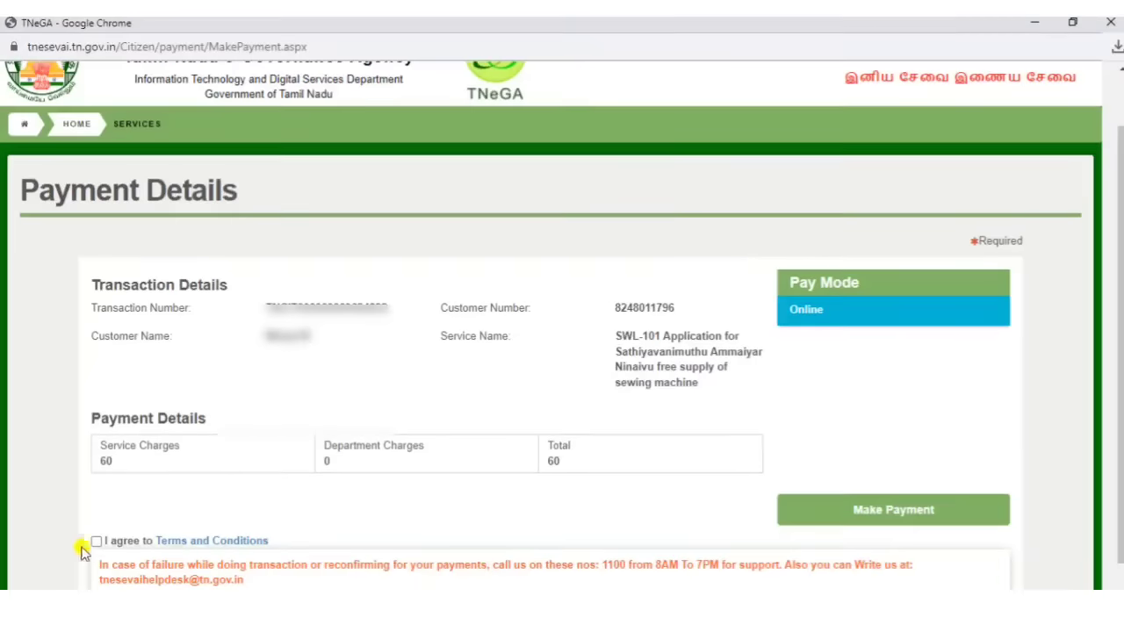
click(93, 542)
click(870, 511)
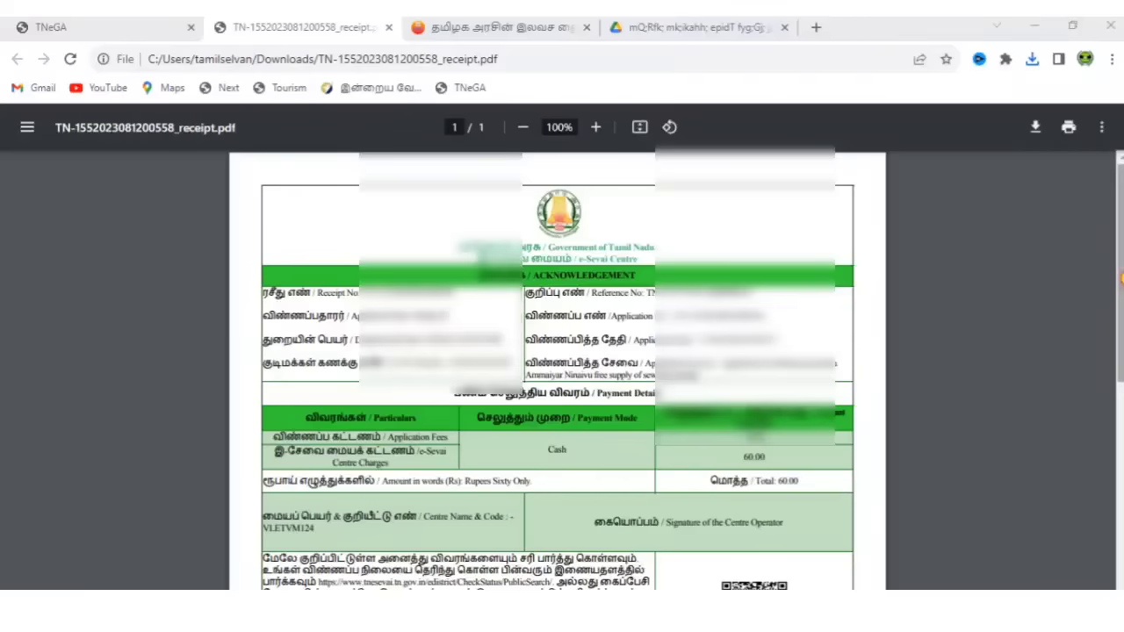
- Scroll through the payment receipt PDF, then switch to the e-District Check Status window
drag(1122, 278, 1120, 404)
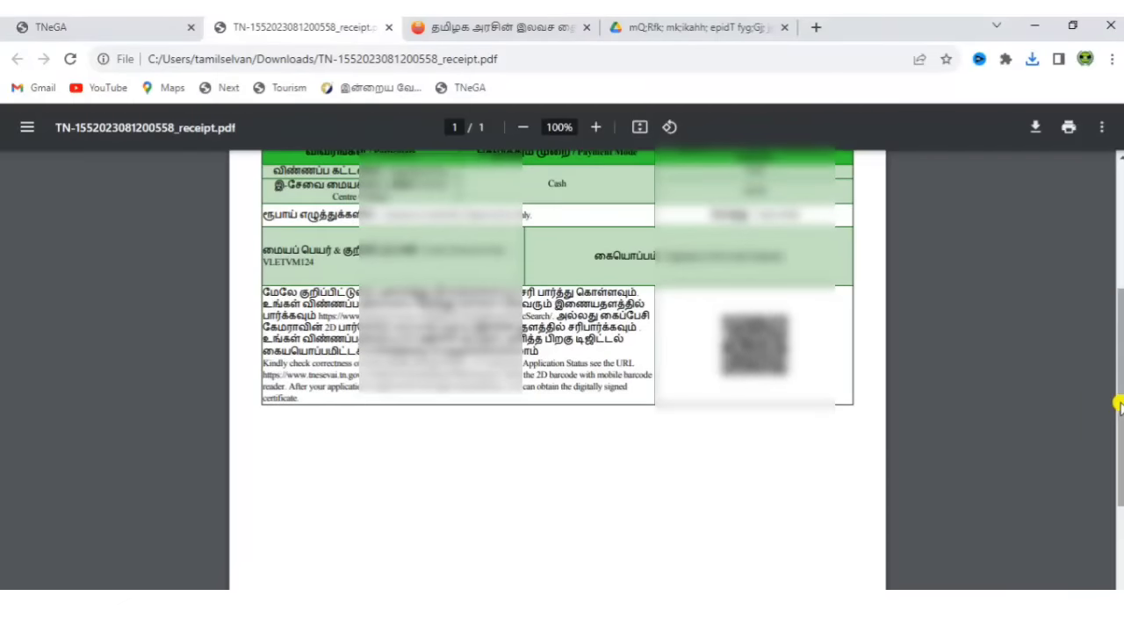
drag(1121, 376, 1122, 255)
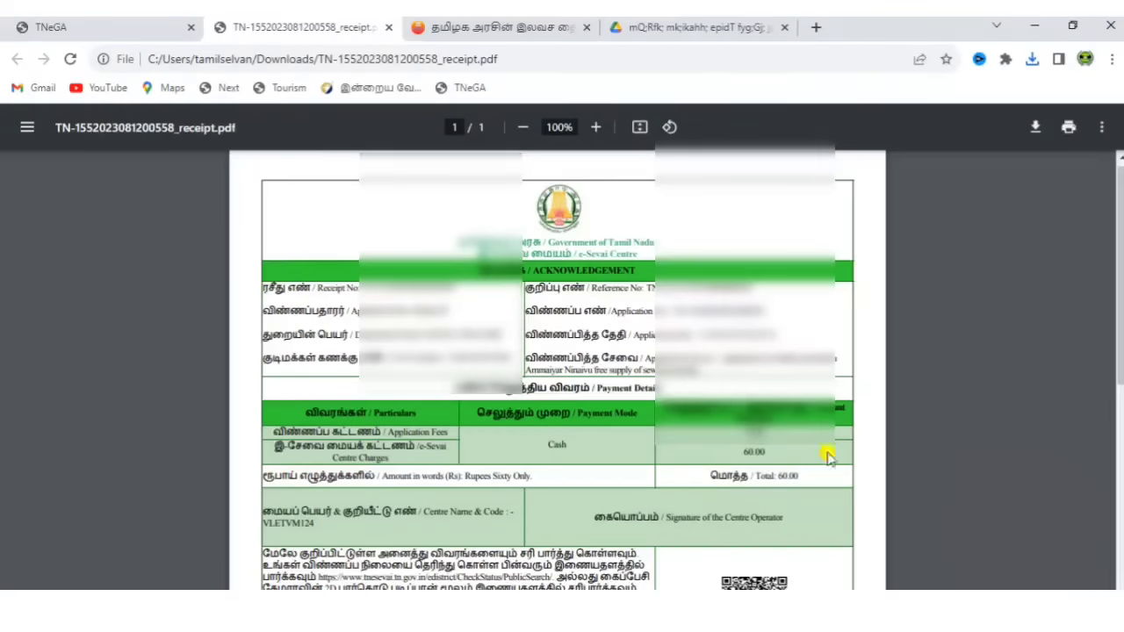
key(alt+Tab)
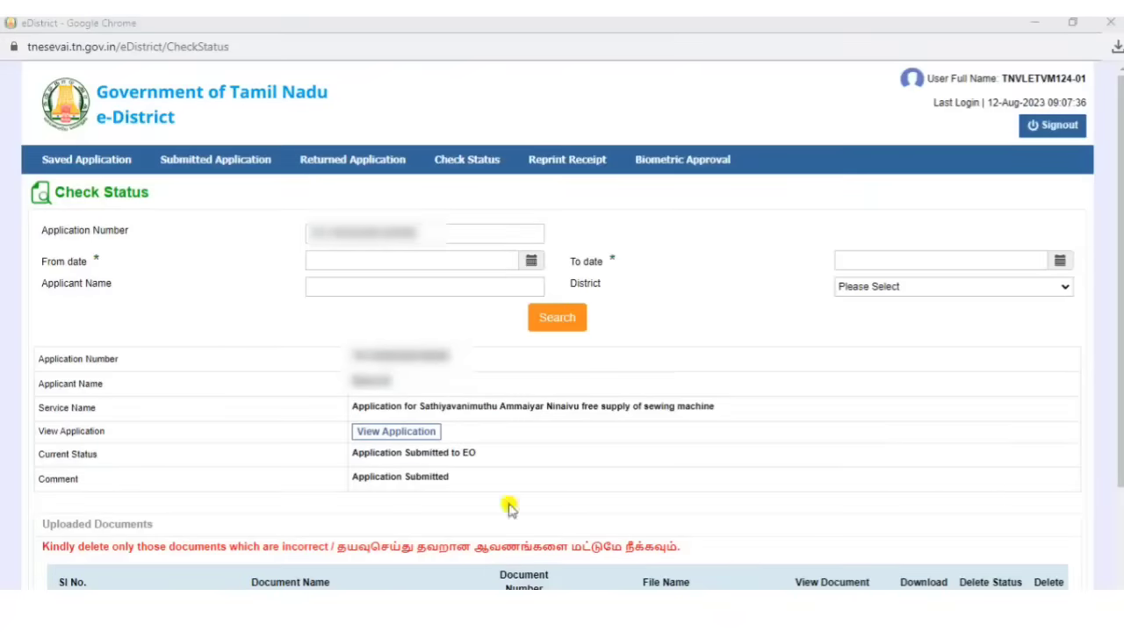